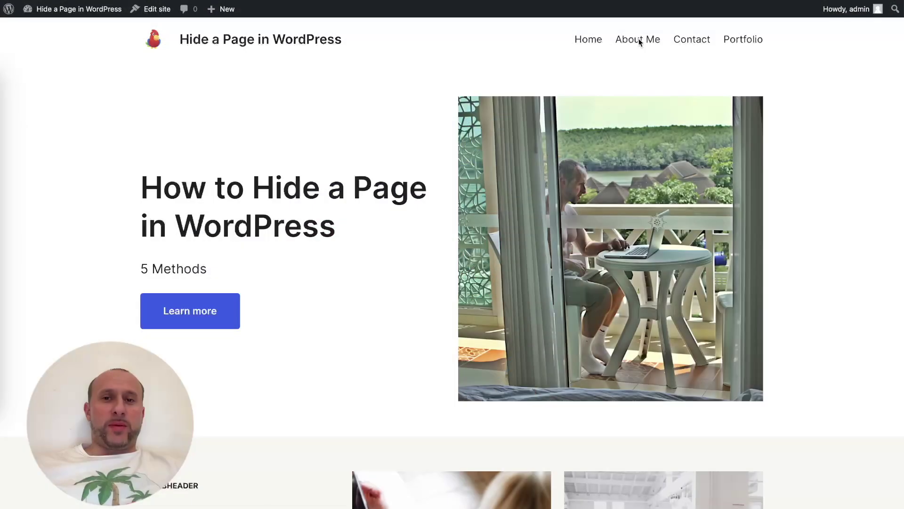
Step: Open the About Me page in the editor, set its status to Private and save it
click(639, 42)
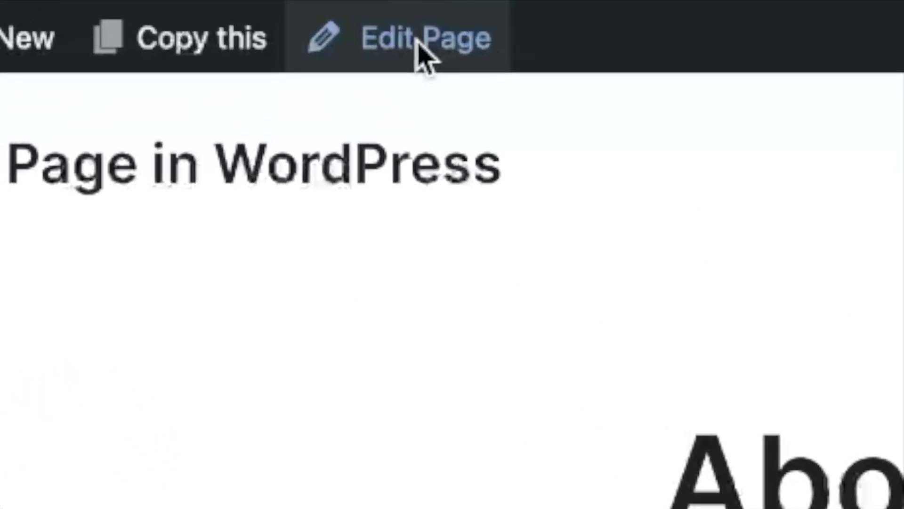
click(414, 41)
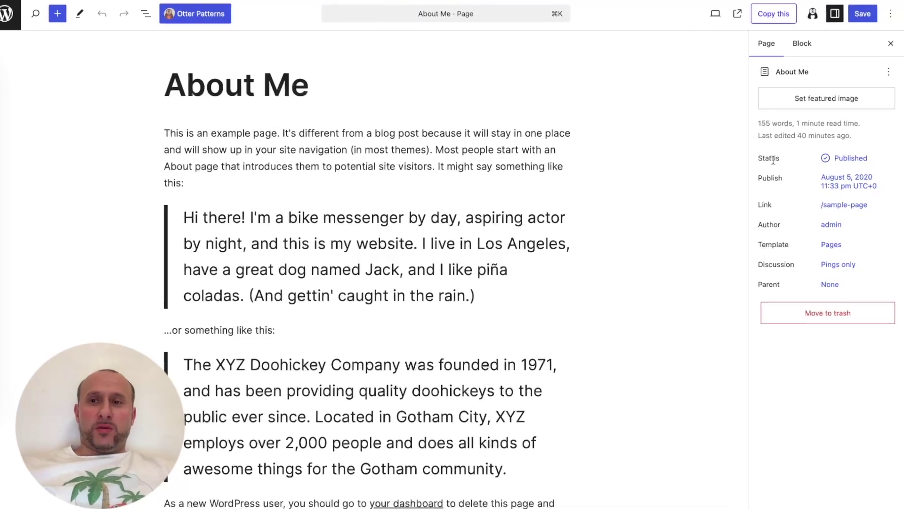
drag(757, 158, 866, 133)
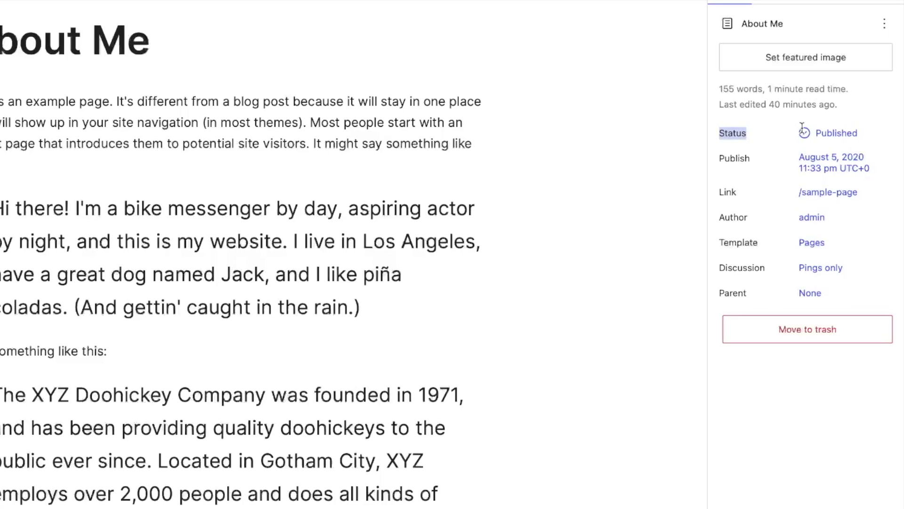
click(848, 133)
click(817, 88)
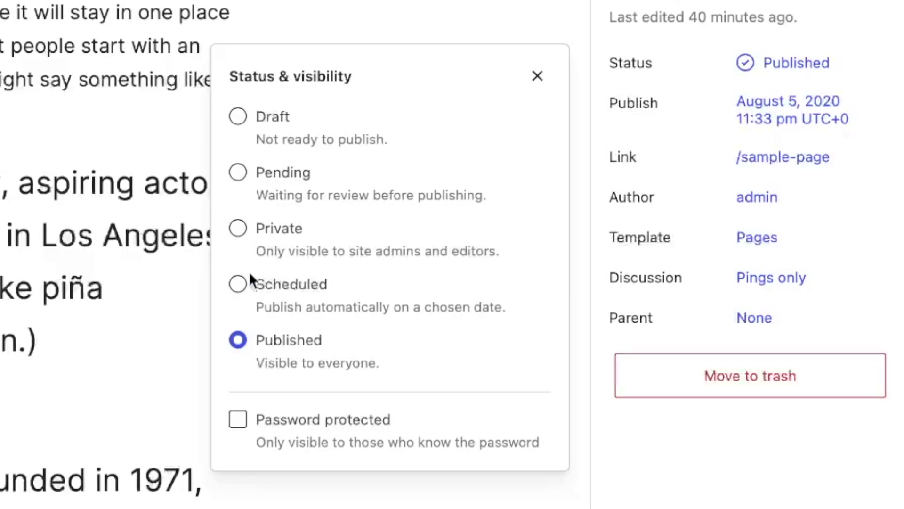
click(238, 230)
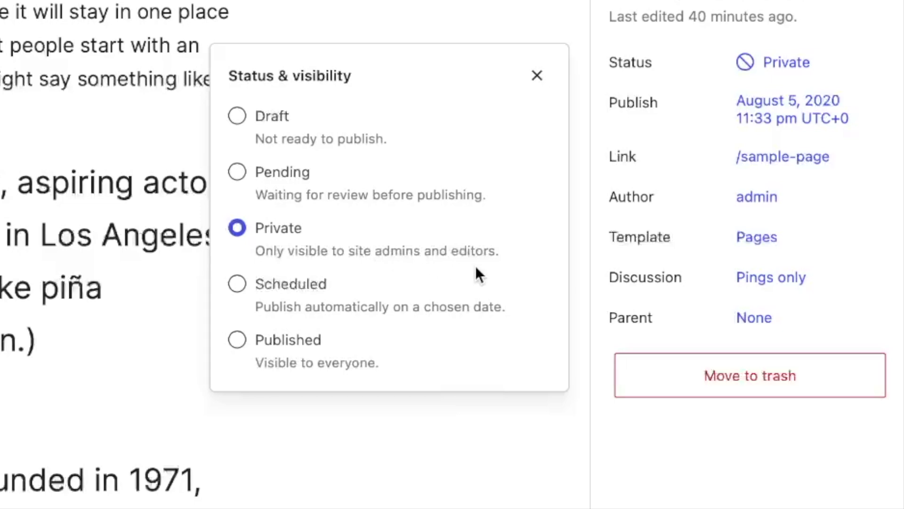
click(818, 39)
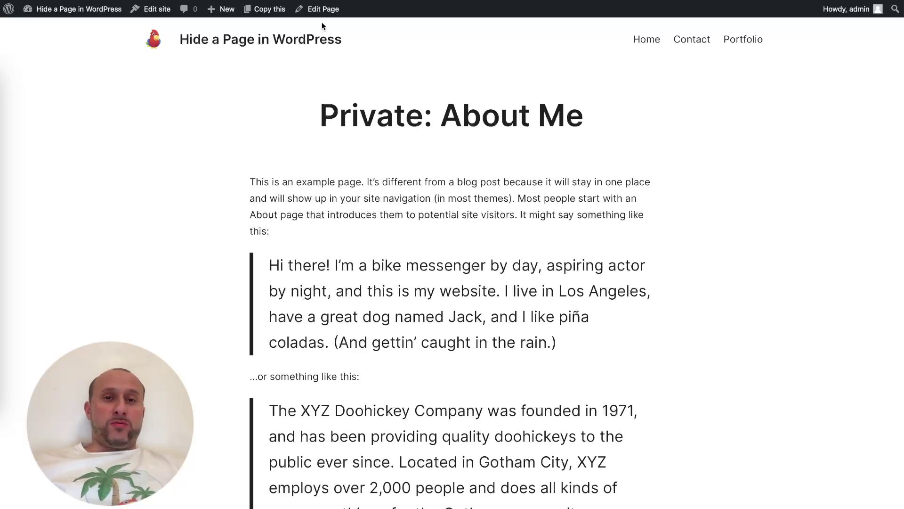
Step: Switch the About Me page's status from Private back to Published and save
click(323, 9)
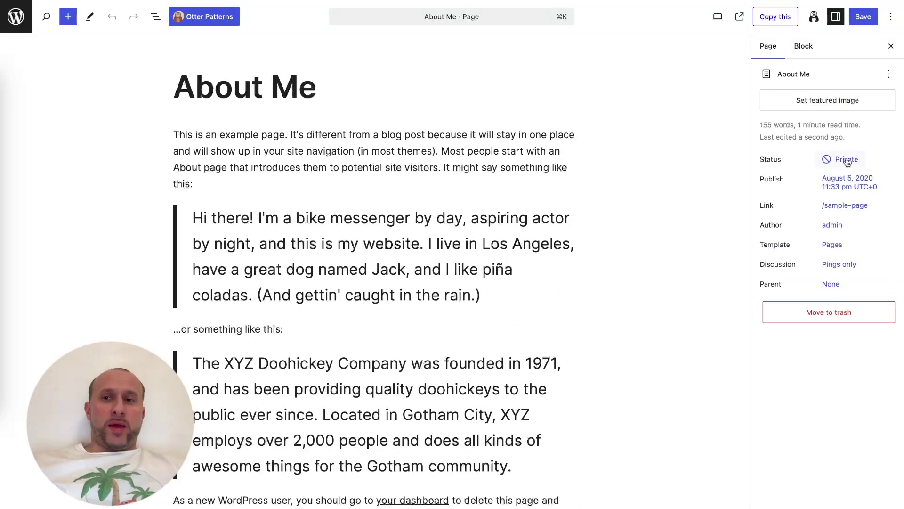
click(855, 170)
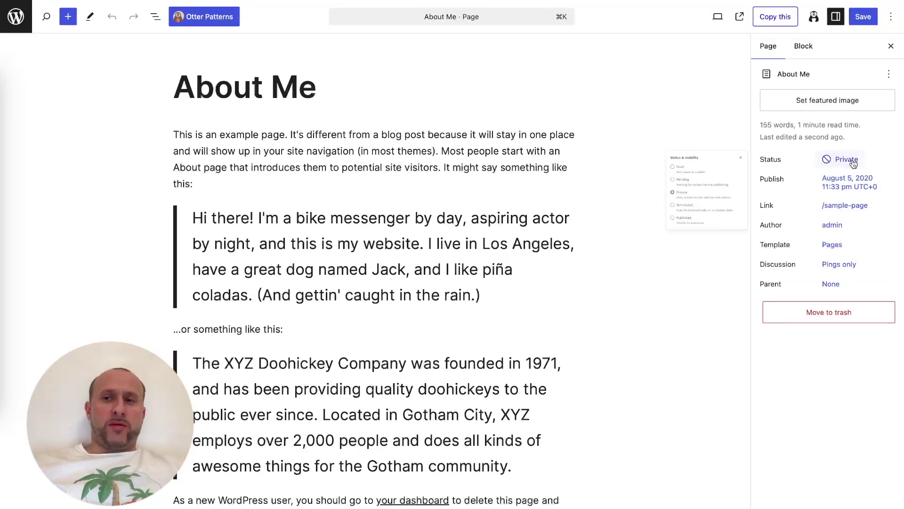
click(579, 296)
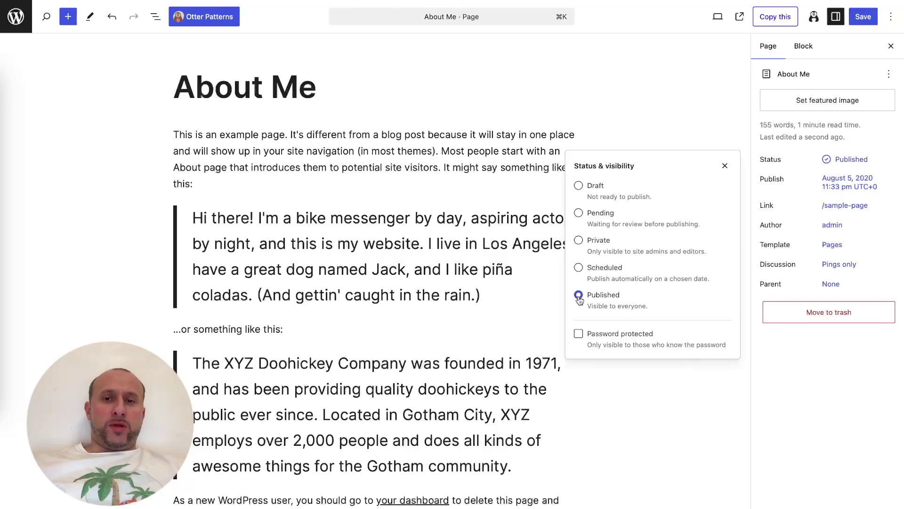
click(864, 16)
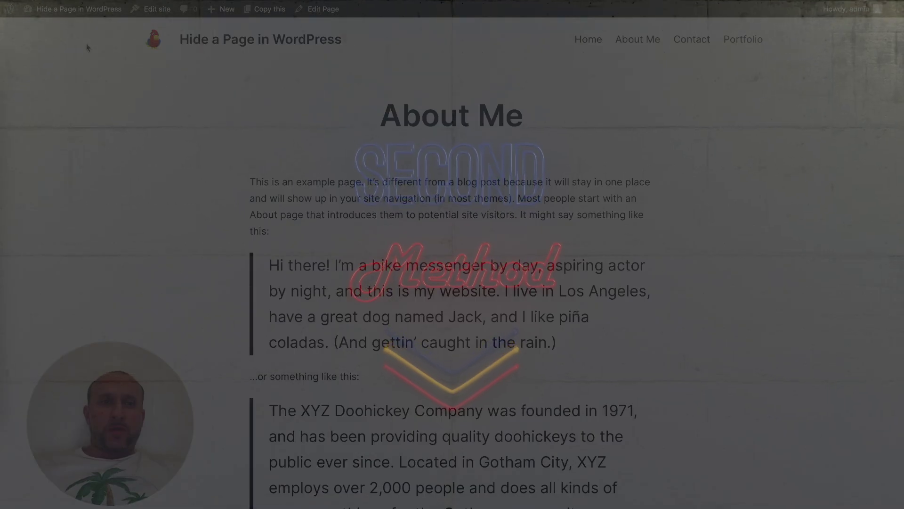
Step: Go from the dashboard to Appearance > Menus
mouse_move(61, 9)
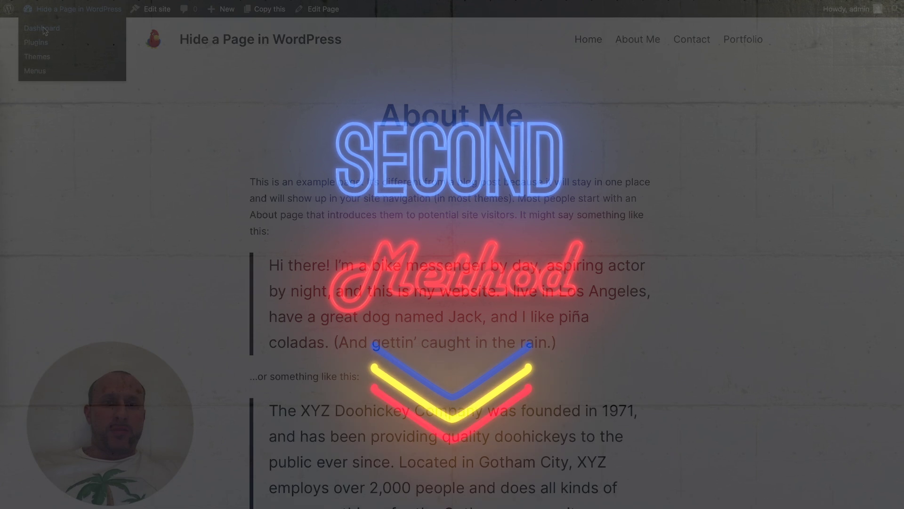
click(42, 29)
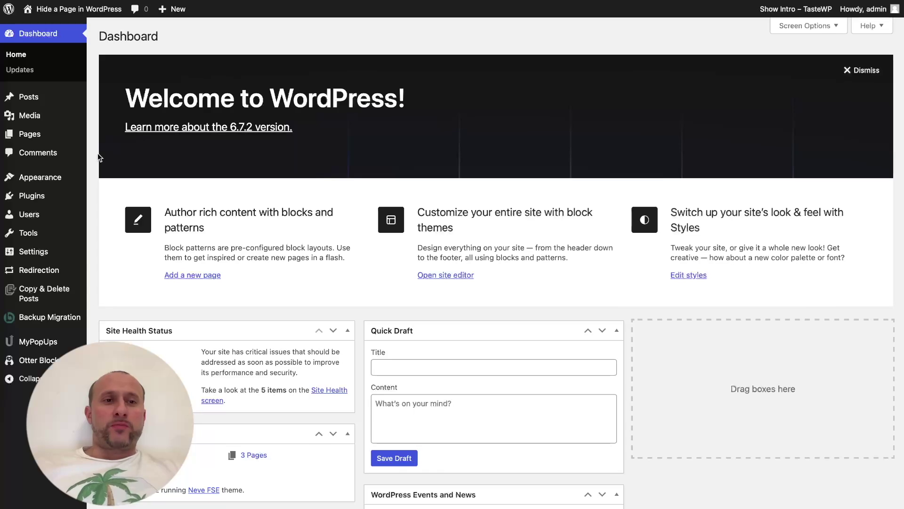
mouse_move(60, 172)
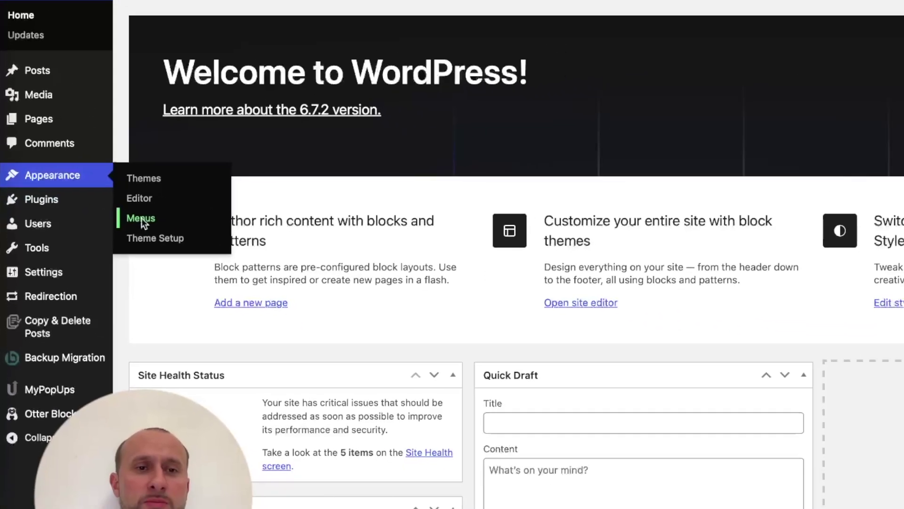
click(194, 232)
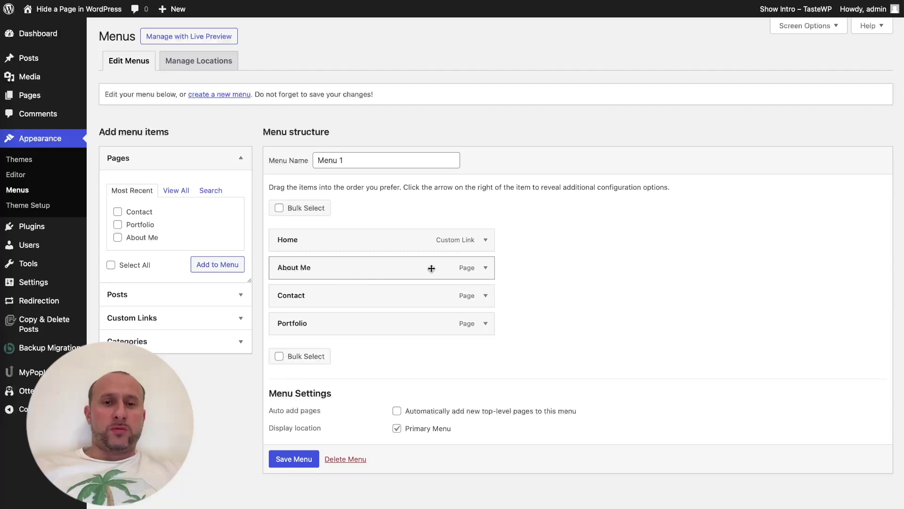
Step: Remove the About Me item from Menu 1 and save the menu
click(485, 268)
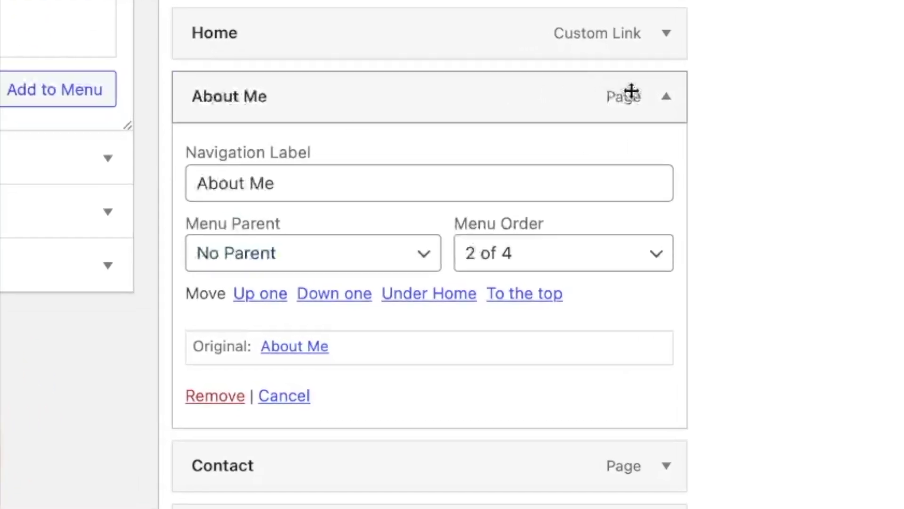
click(665, 105)
click(669, 103)
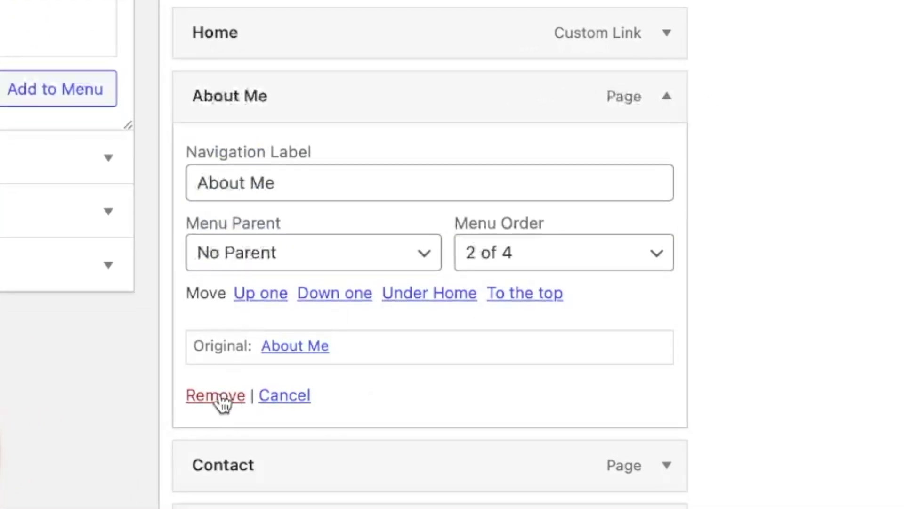
click(218, 396)
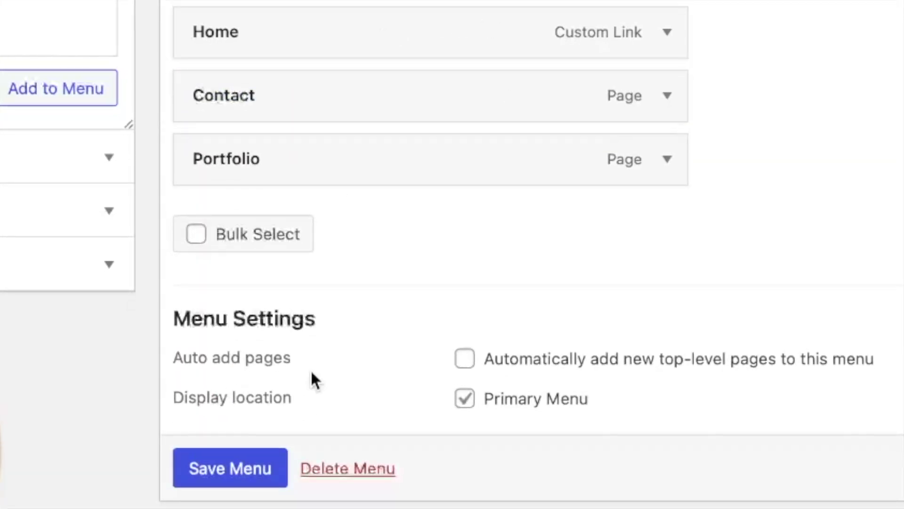
click(236, 471)
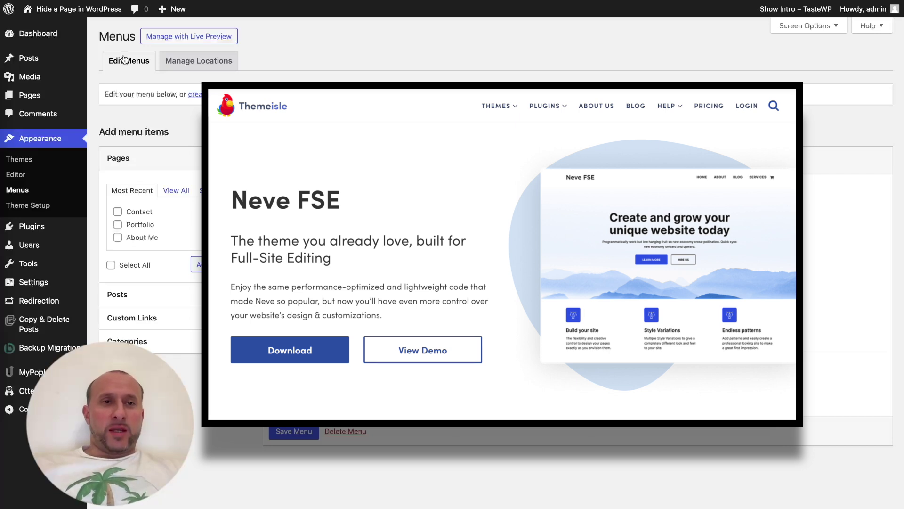
Step: Check the front-end home page, then return to the admin dashboard
mouse_move(56, 9)
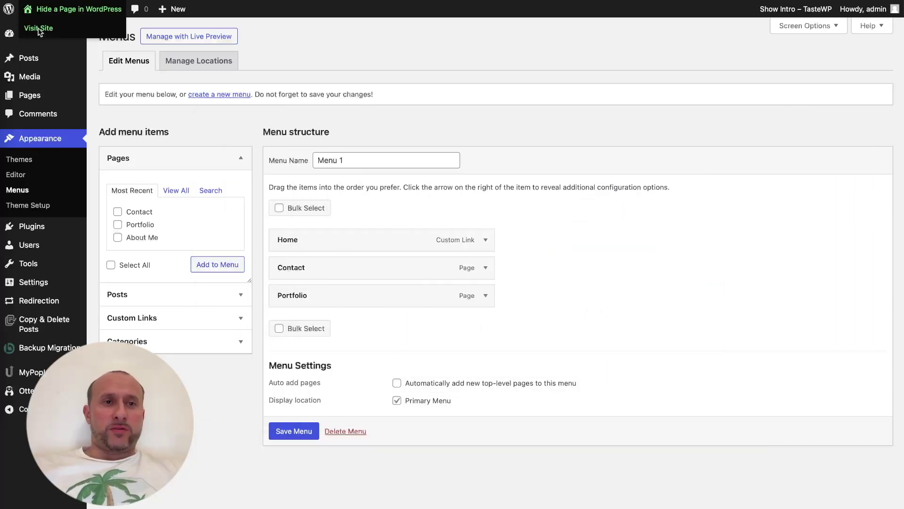
click(39, 29)
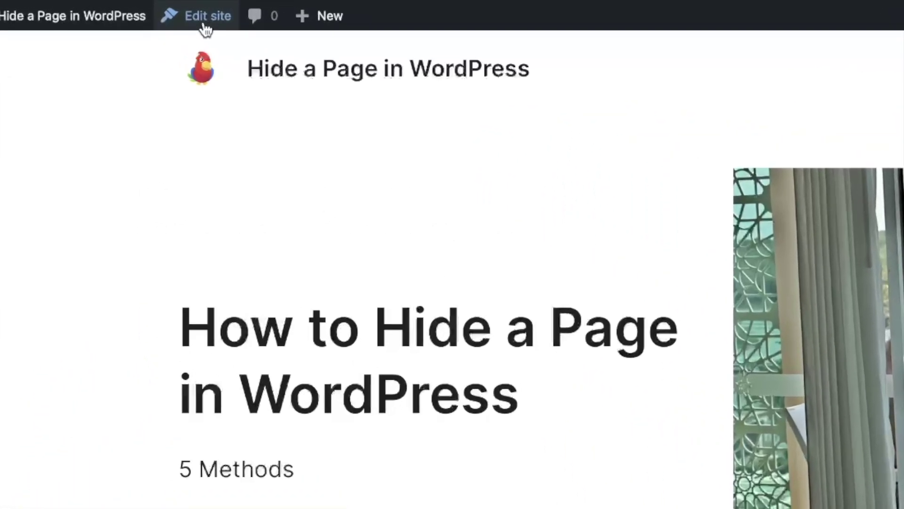
mouse_move(61, 19)
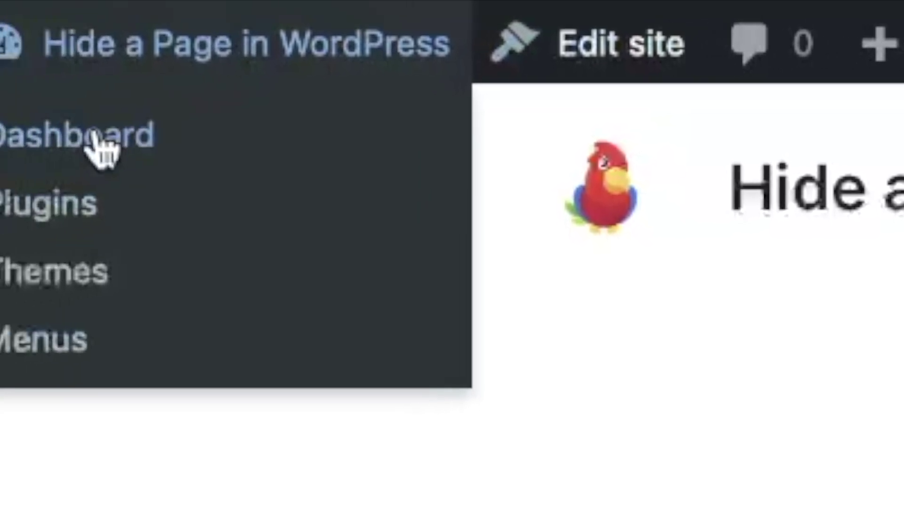
click(0, 140)
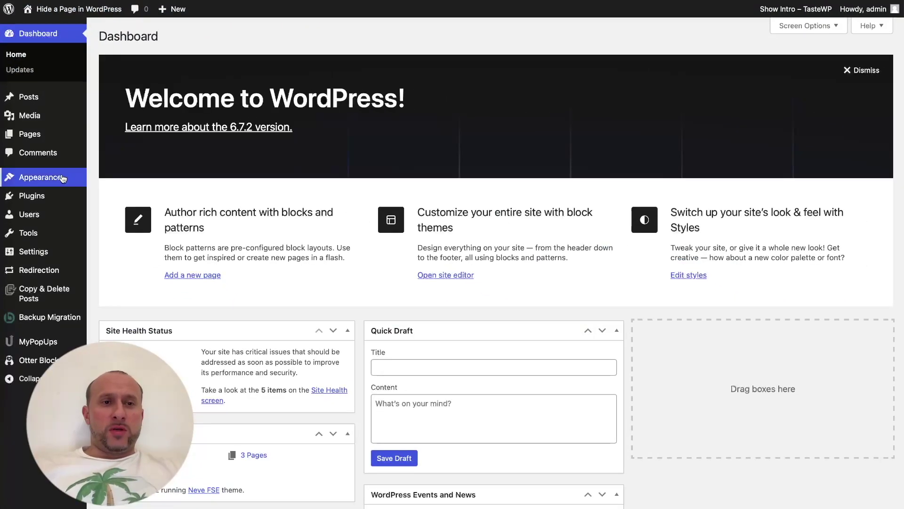
Step: In the Site Editor, delete the About Me link from the header navigation and save
mouse_move(107, 320)
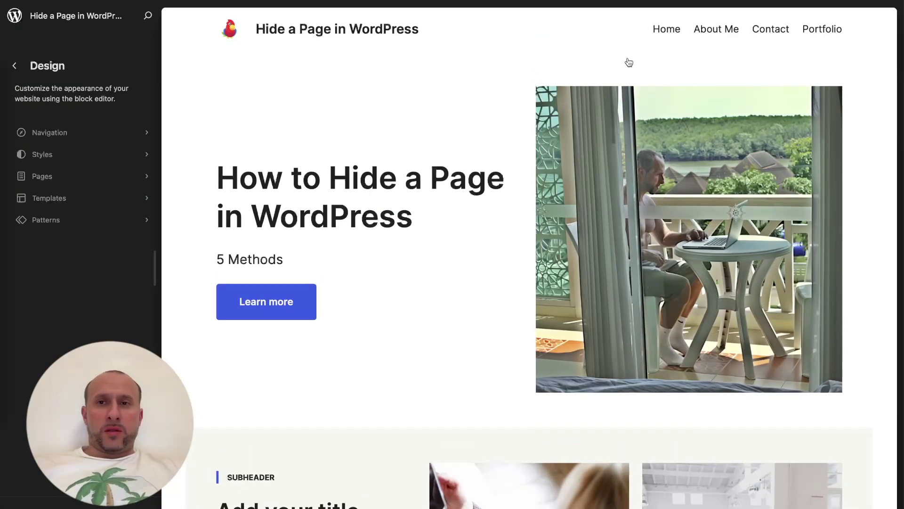
click(691, 32)
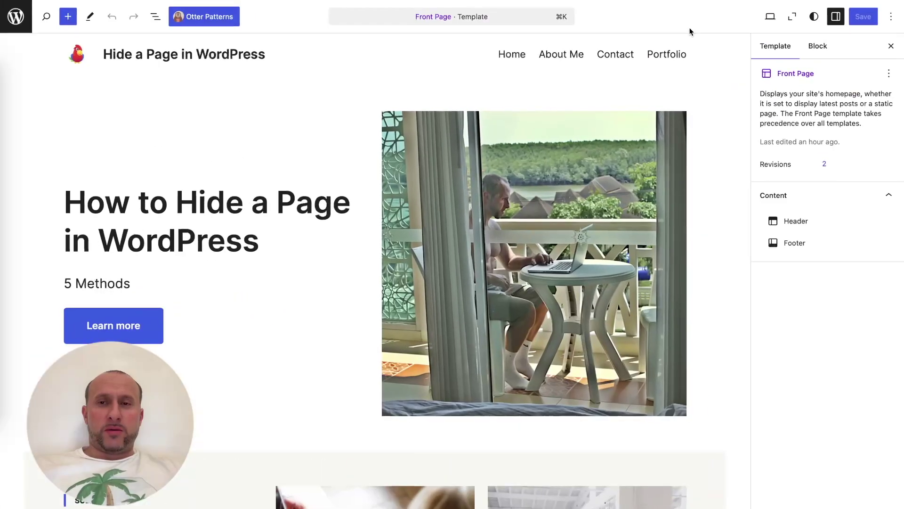
click(552, 55)
click(562, 59)
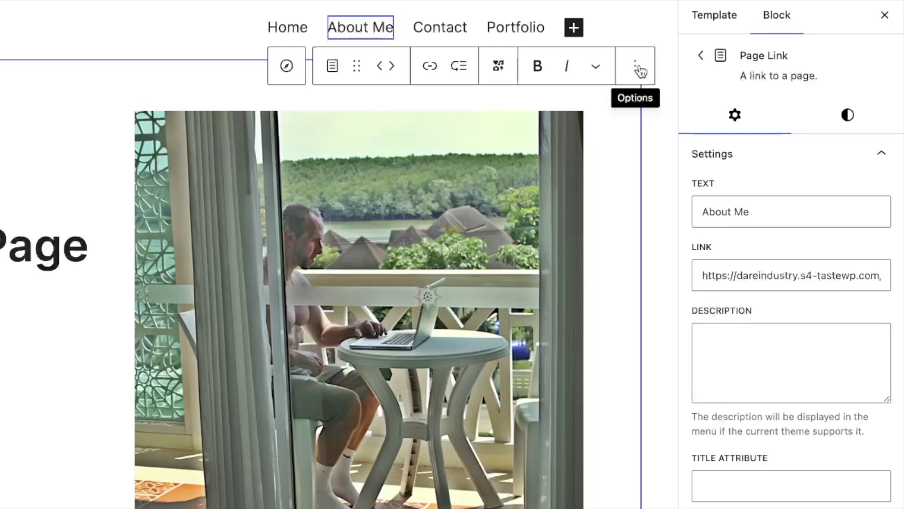
click(640, 70)
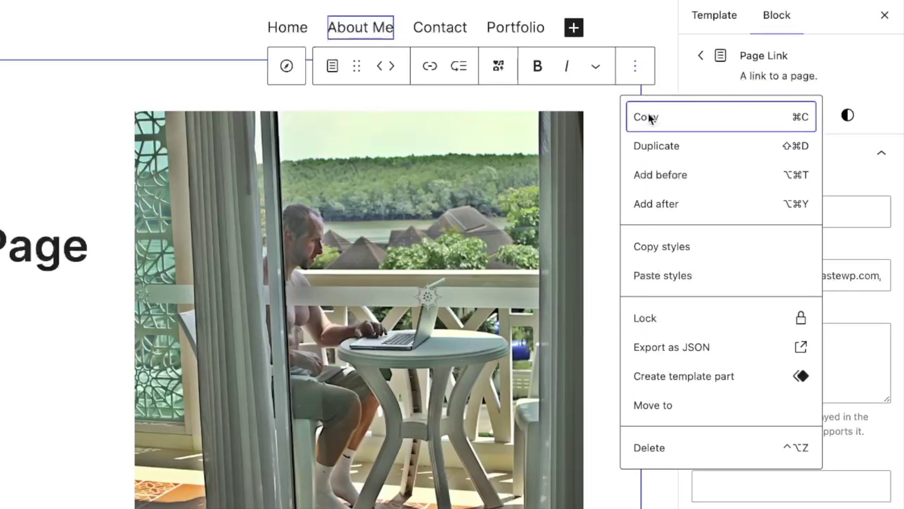
click(655, 451)
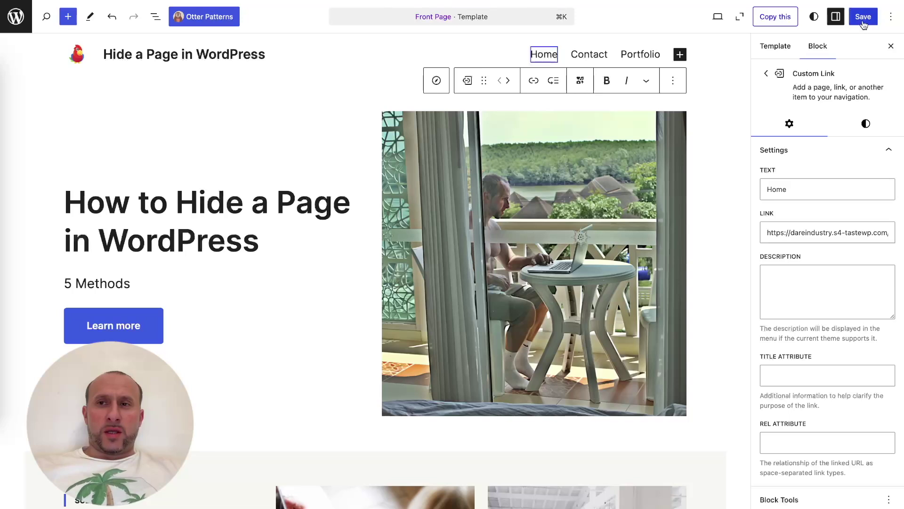
click(864, 20)
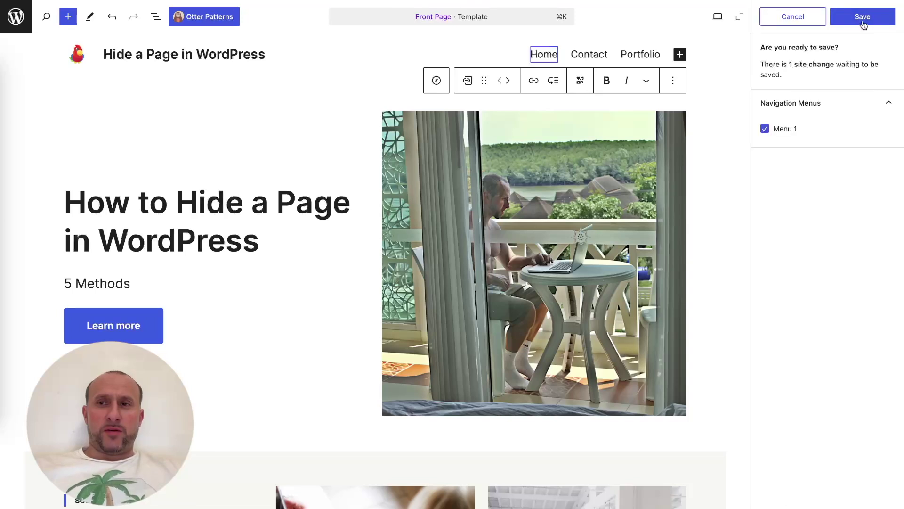
click(863, 22)
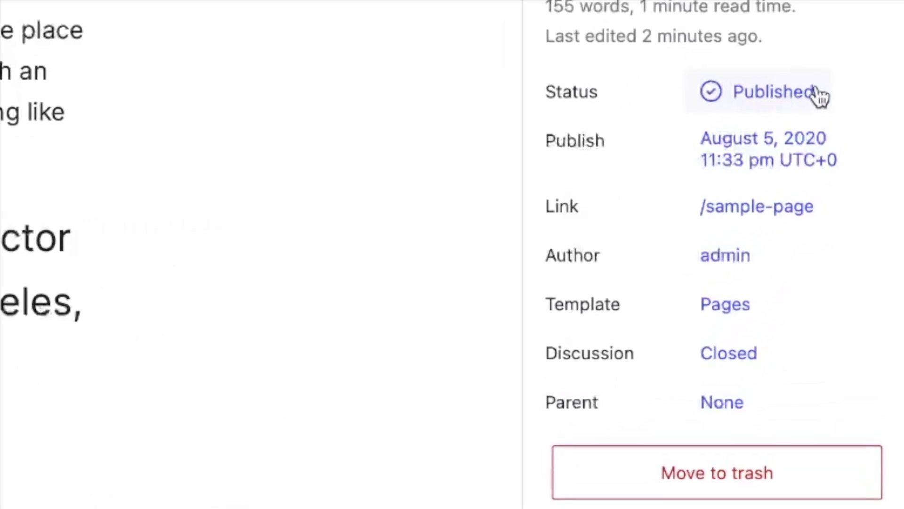
Step: Keep About Me published, turn on password protection with a page password, and save
click(780, 97)
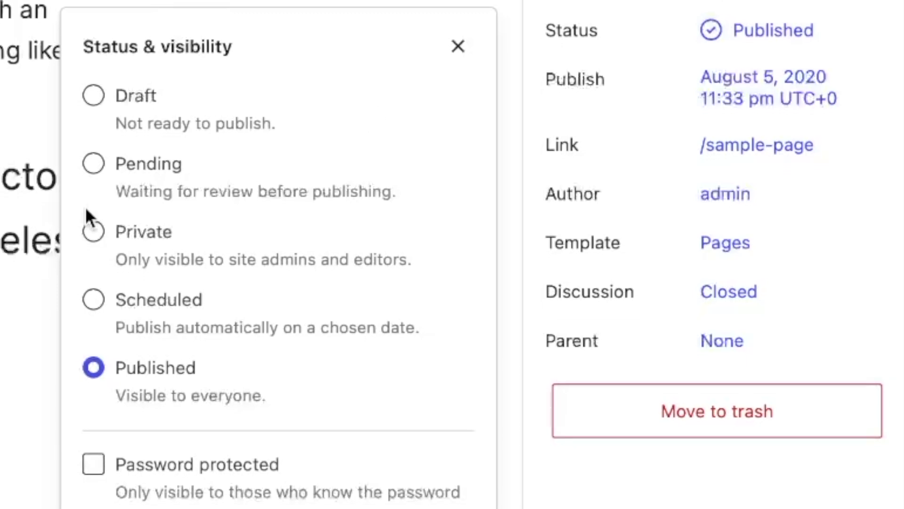
click(94, 256)
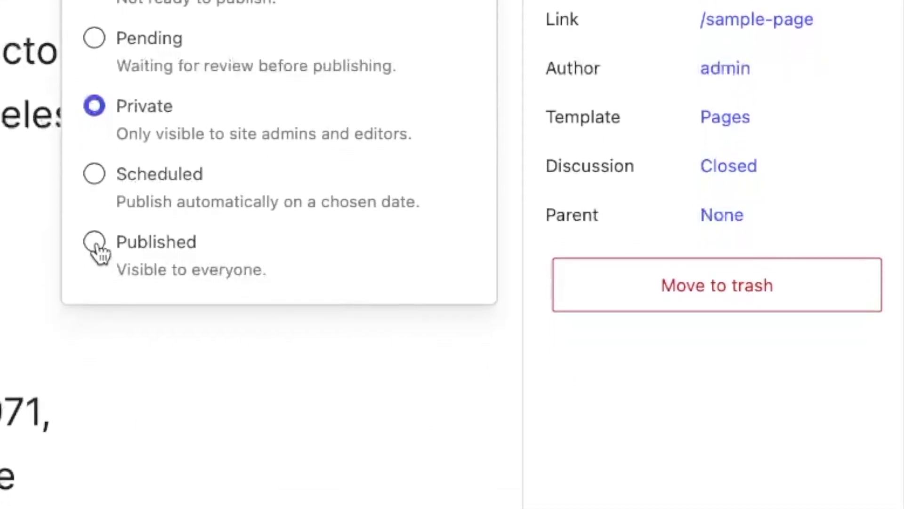
click(97, 250)
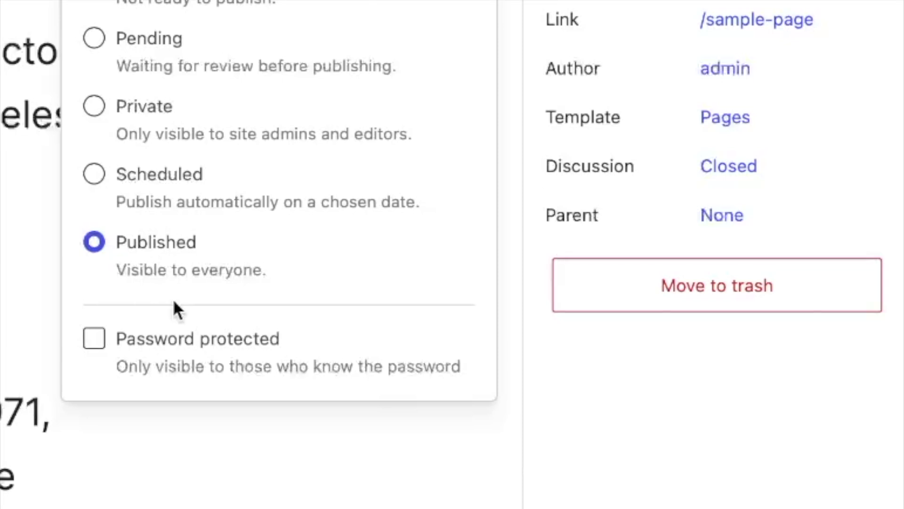
click(95, 347)
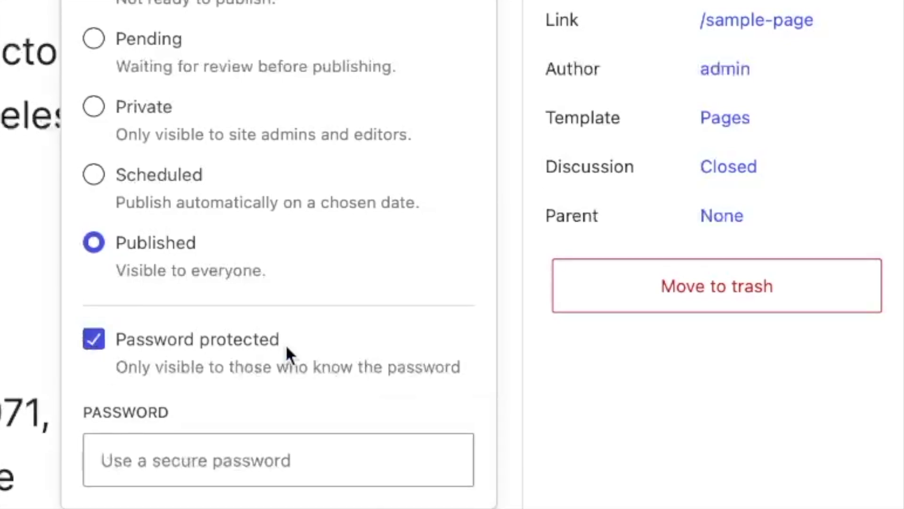
click(167, 460)
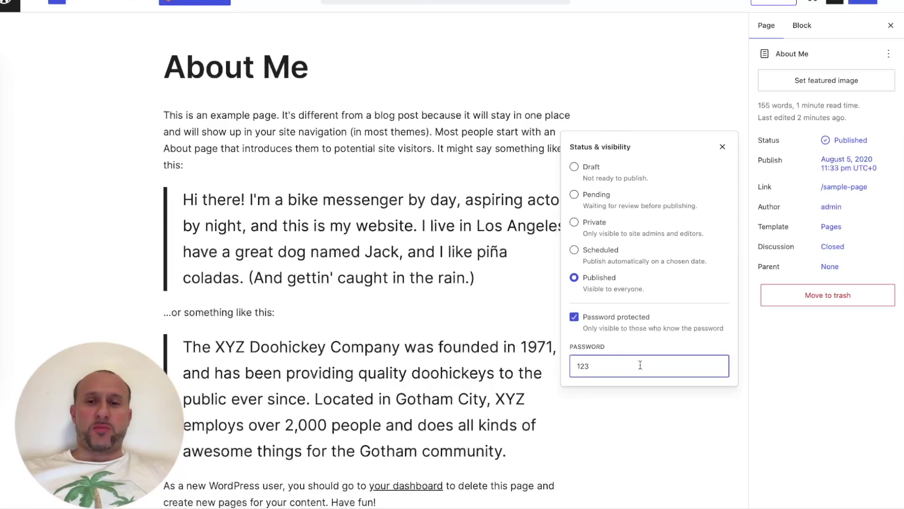
click(661, 422)
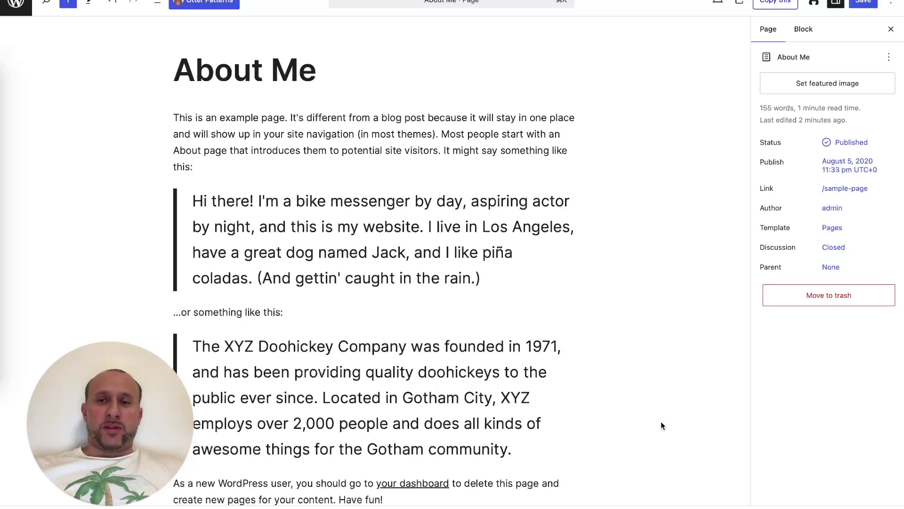
click(863, 4)
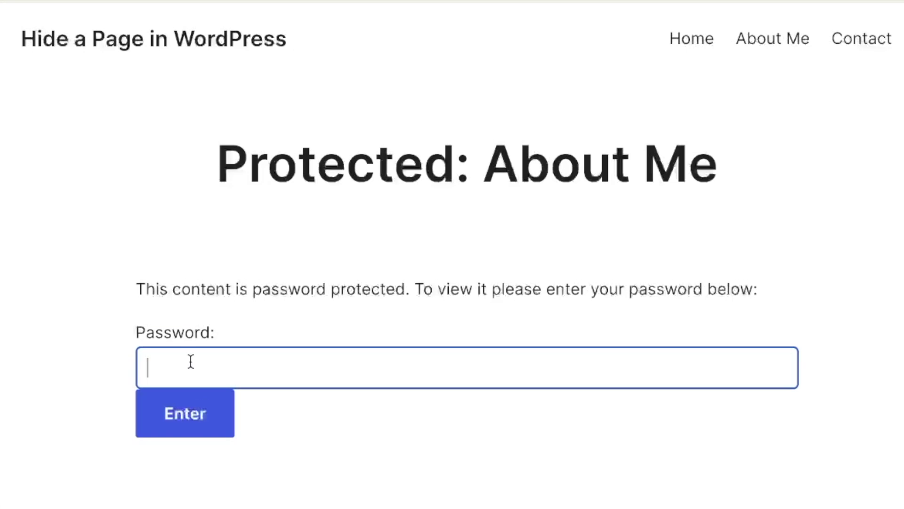
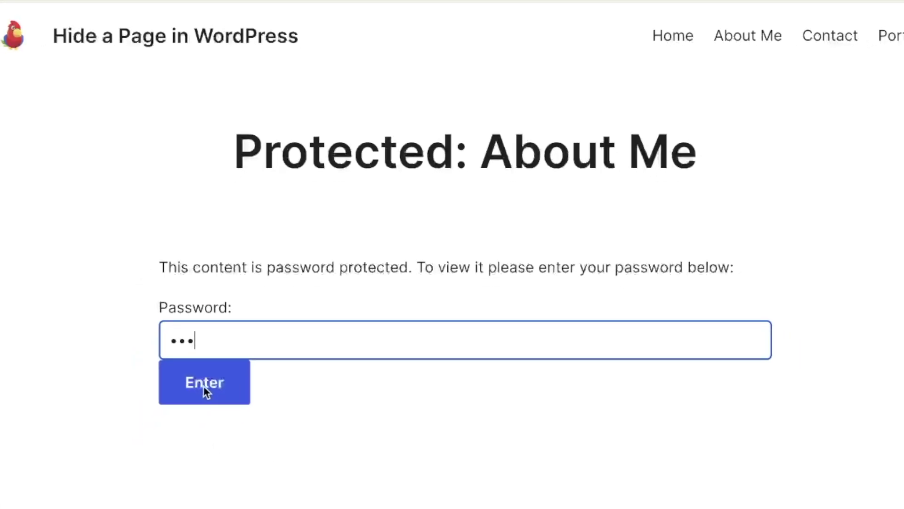
Step: Enter the page password on the live About Me page and scroll through the unlocked content
click(205, 386)
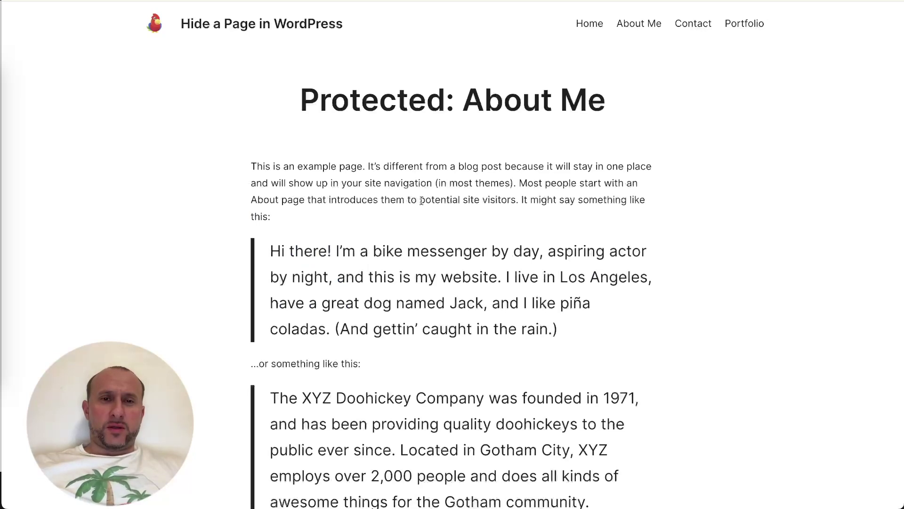
scroll(422, 203, down, 5)
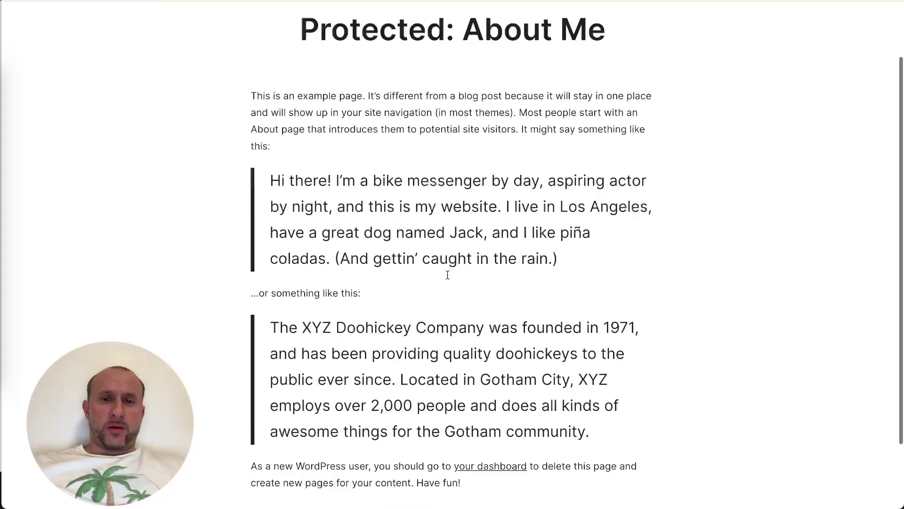
scroll(424, 207, up, 5)
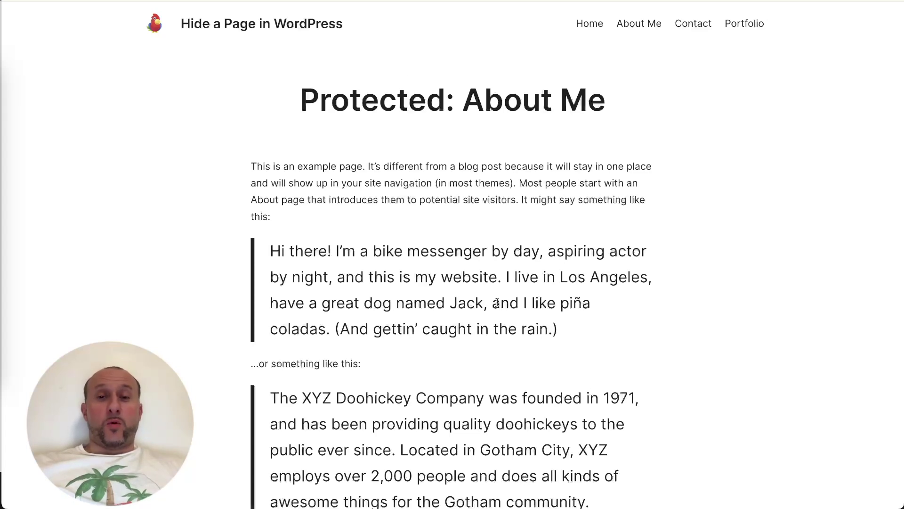
scroll(497, 302, down, 4)
scroll(497, 301, up, 4)
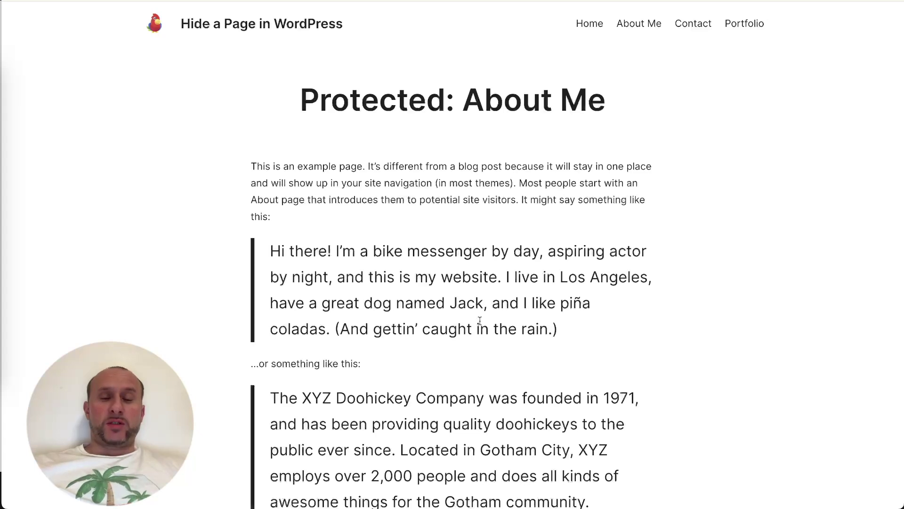
scroll(479, 320, down, 3)
scroll(449, 206, up, 3)
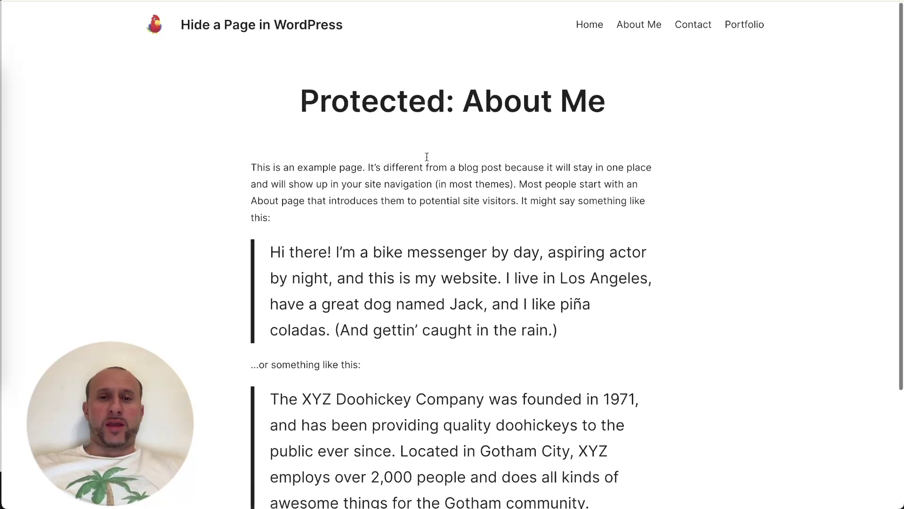
drag(448, 97, 296, 95)
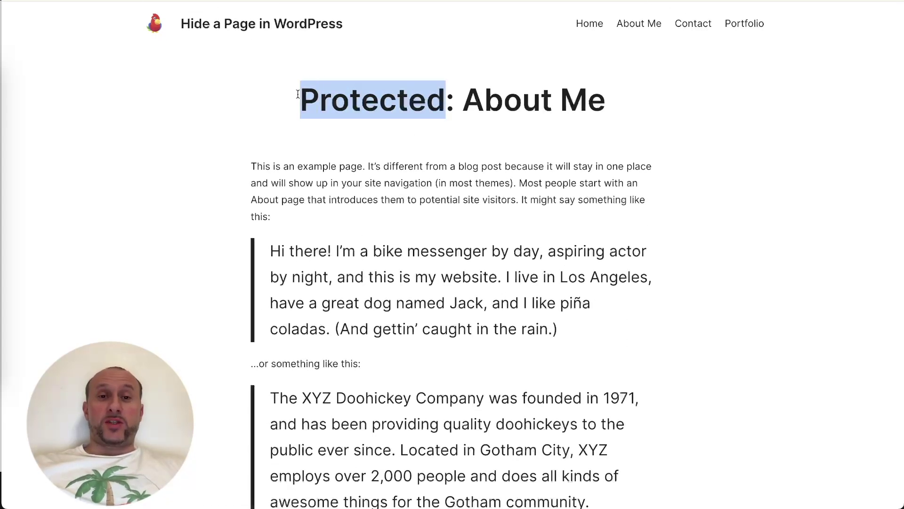
Step: Clear the title selection and go to the list of all pages
click(293, 92)
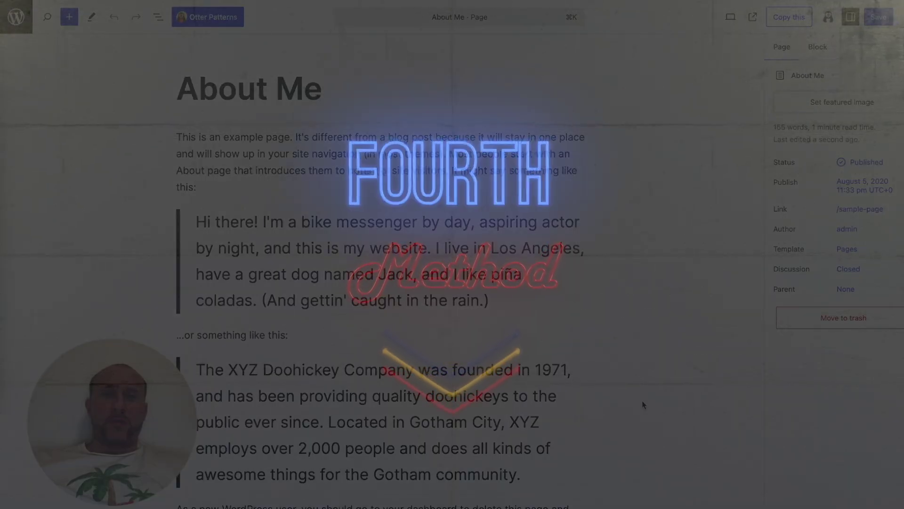
click(30, 28)
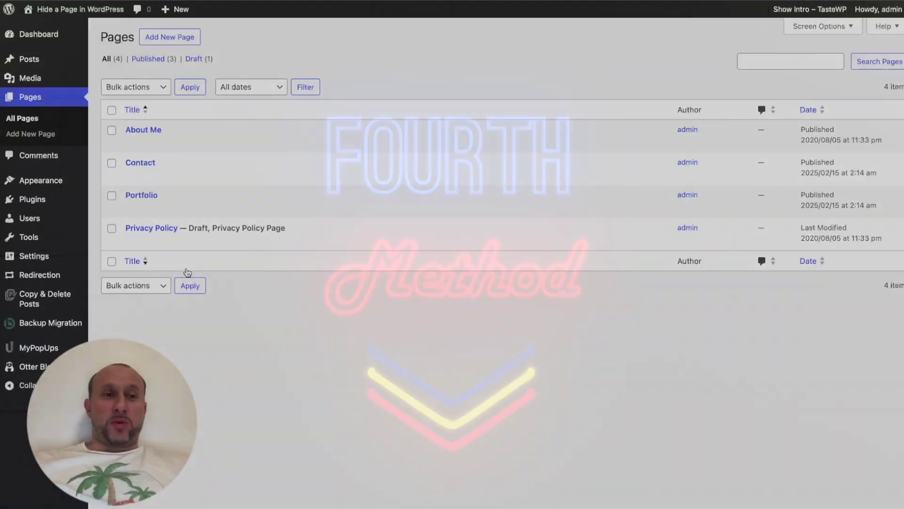
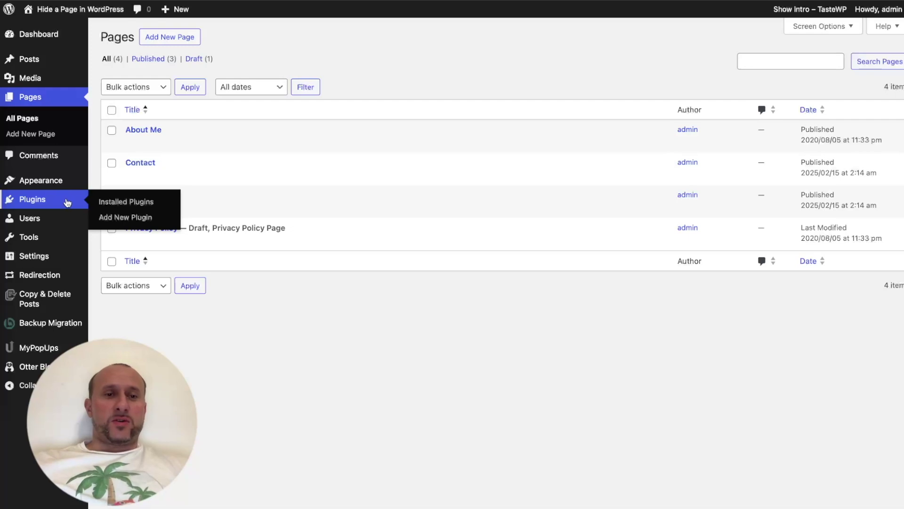
Step: Install and activate the Yoast SEO plugin, then open the All Pages list
click(147, 219)
click(732, 110)
text(yoast seo)
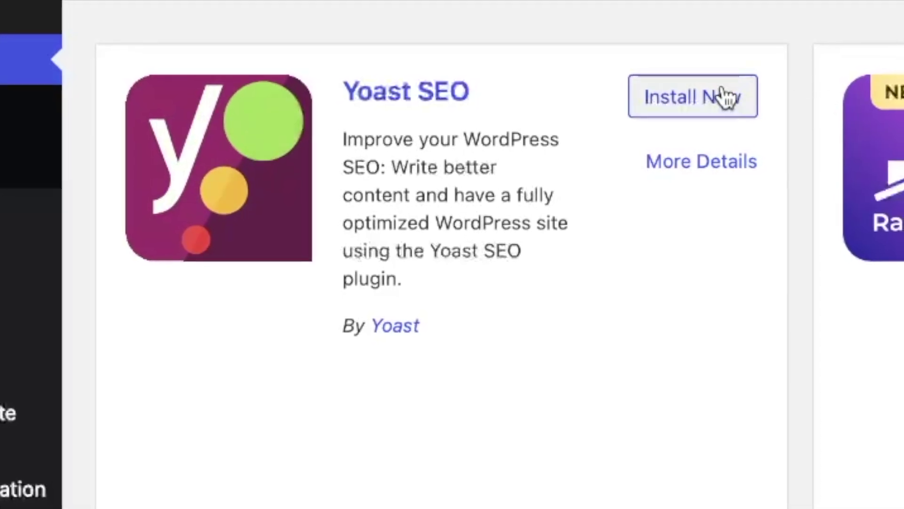
click(725, 97)
click(711, 103)
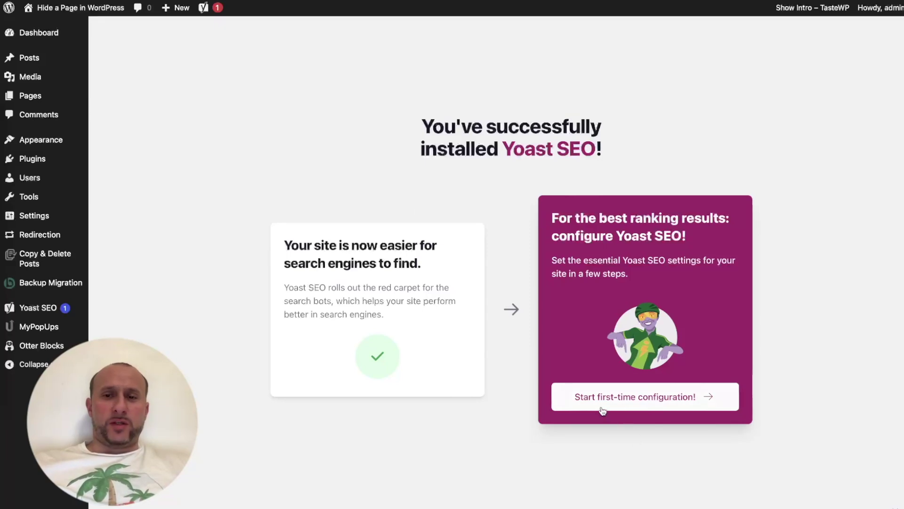
mouse_move(75, 95)
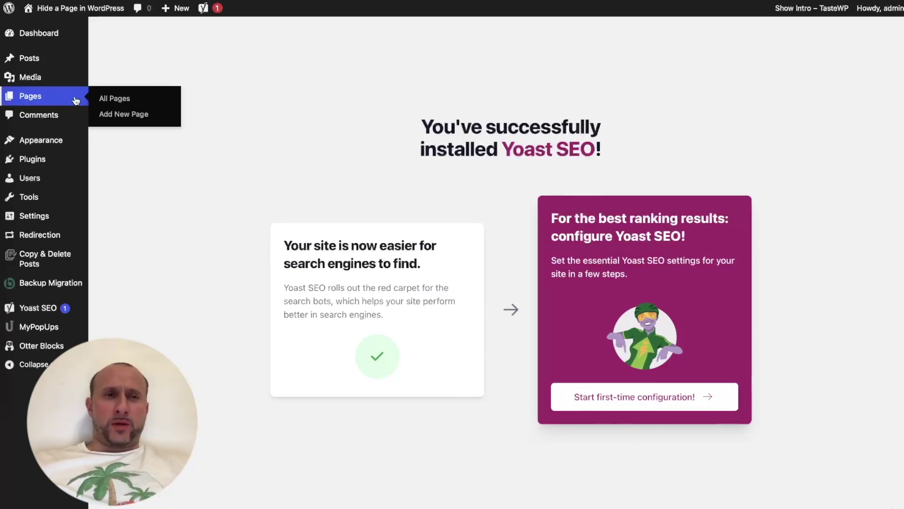
click(126, 96)
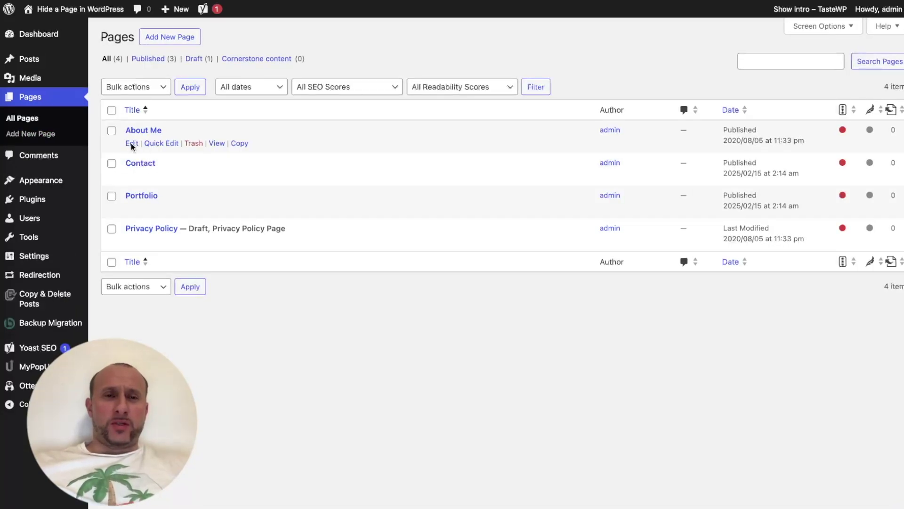
Step: Set About Me's Yoast 'Allow search engines to show this content' to No and save the page
click(131, 143)
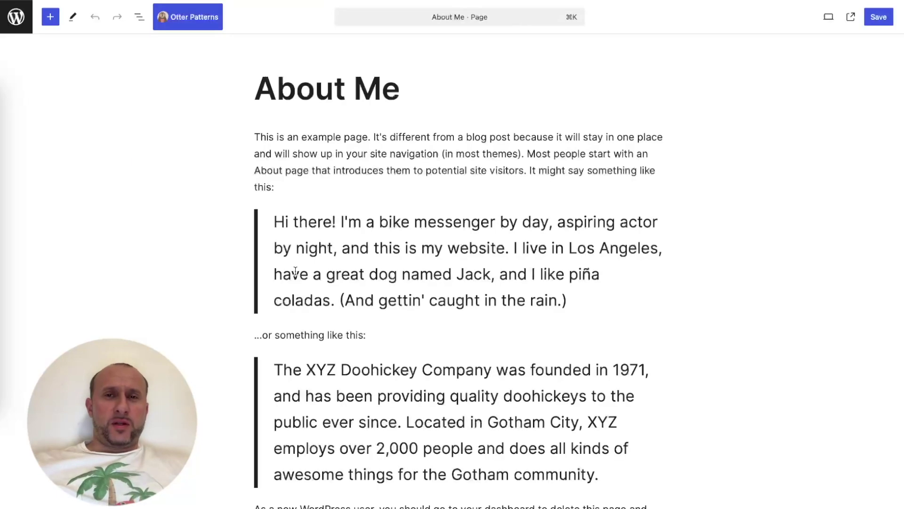
scroll(408, 380, down, 6)
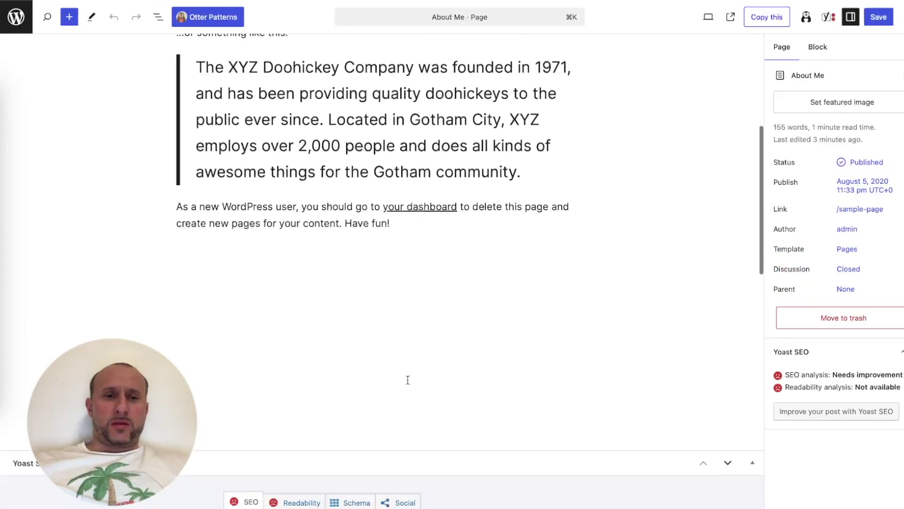
scroll(408, 380, down, 8)
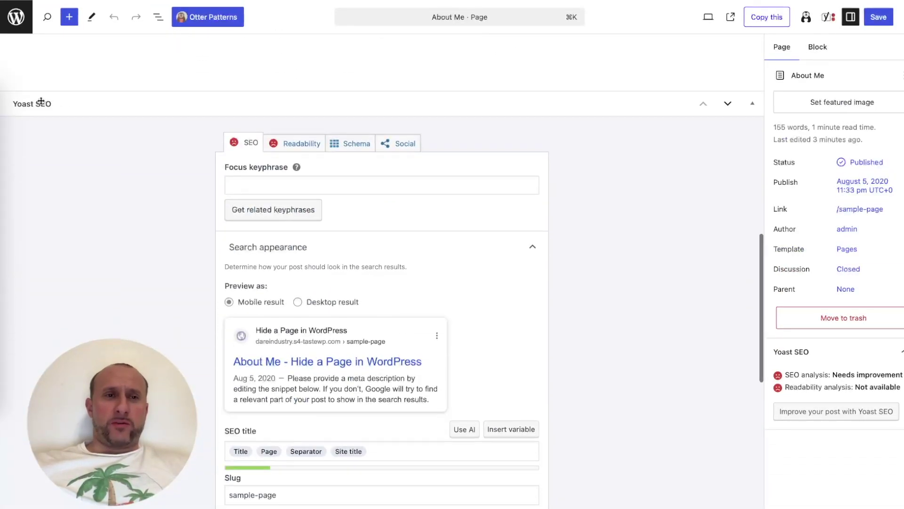
scroll(474, 307, down, 10)
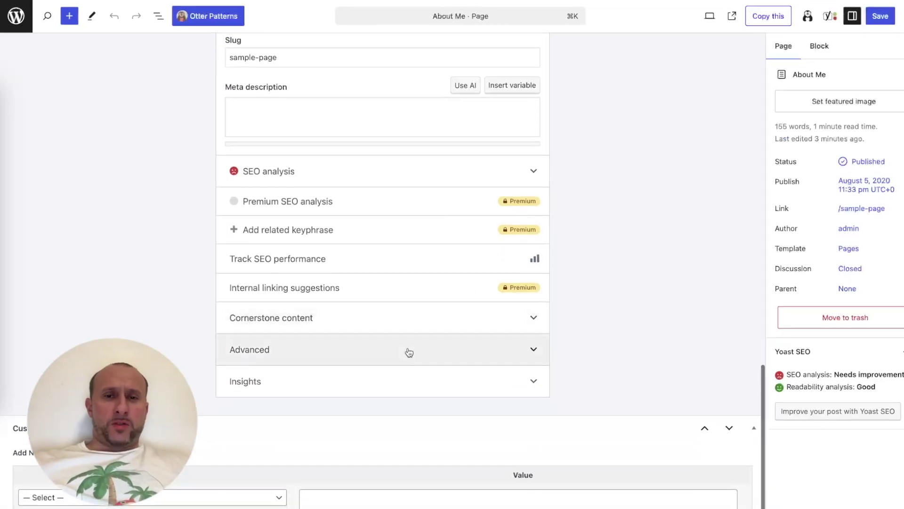
click(385, 358)
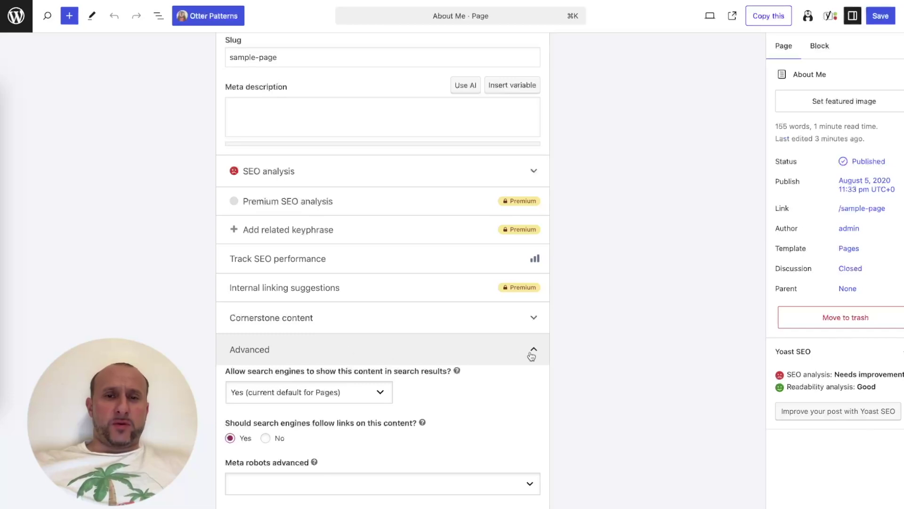
scroll(511, 358, down, 4)
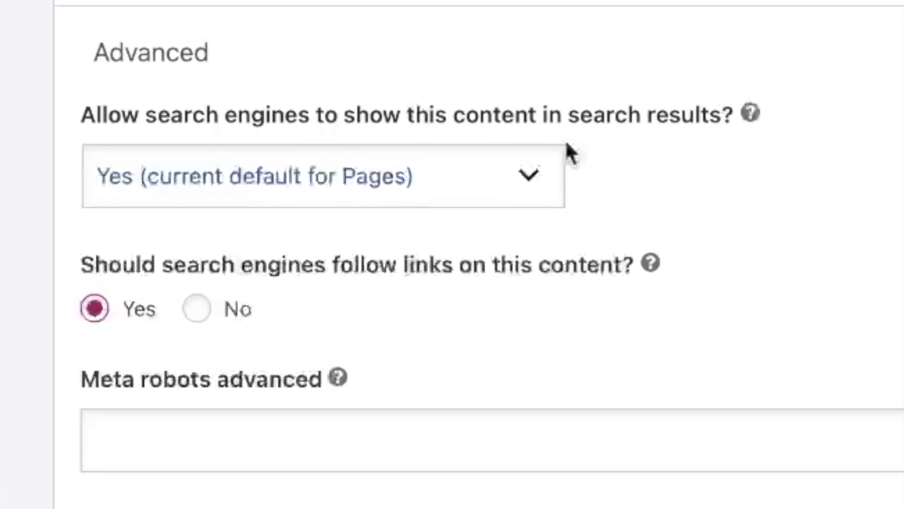
click(479, 177)
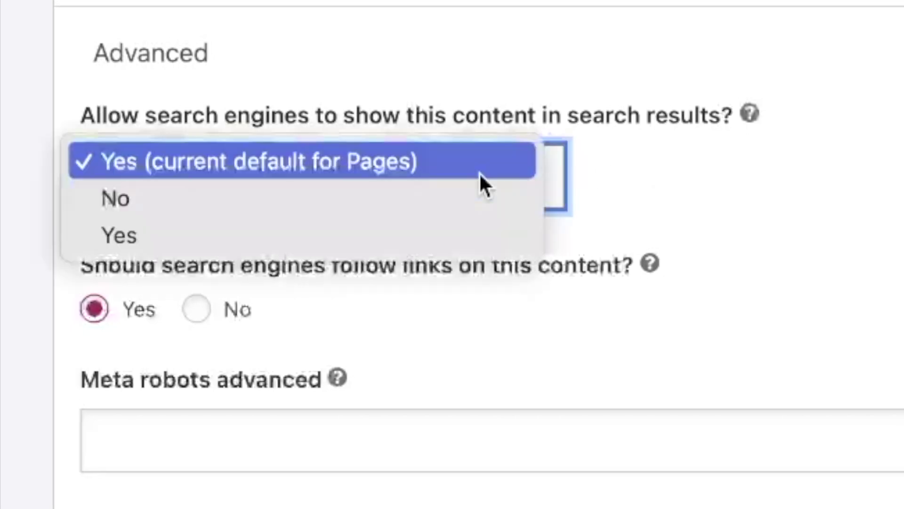
click(326, 207)
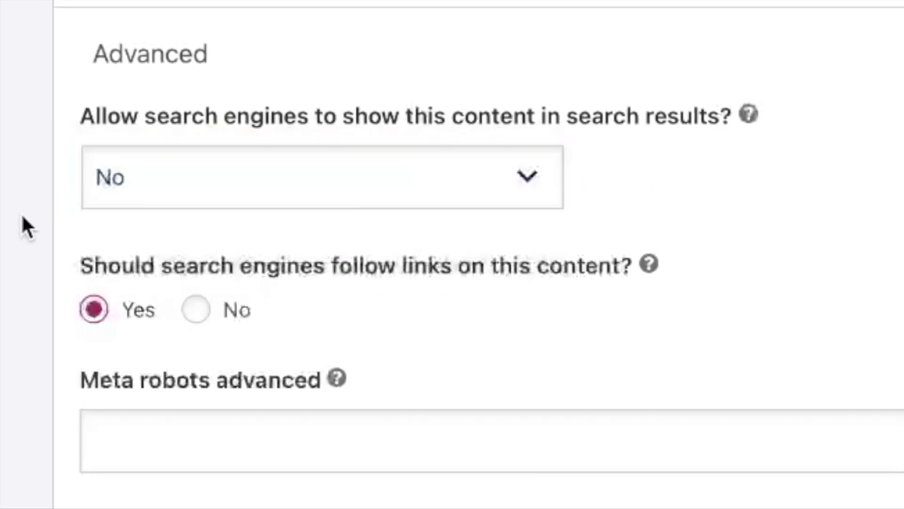
scroll(504, 249, up, 10)
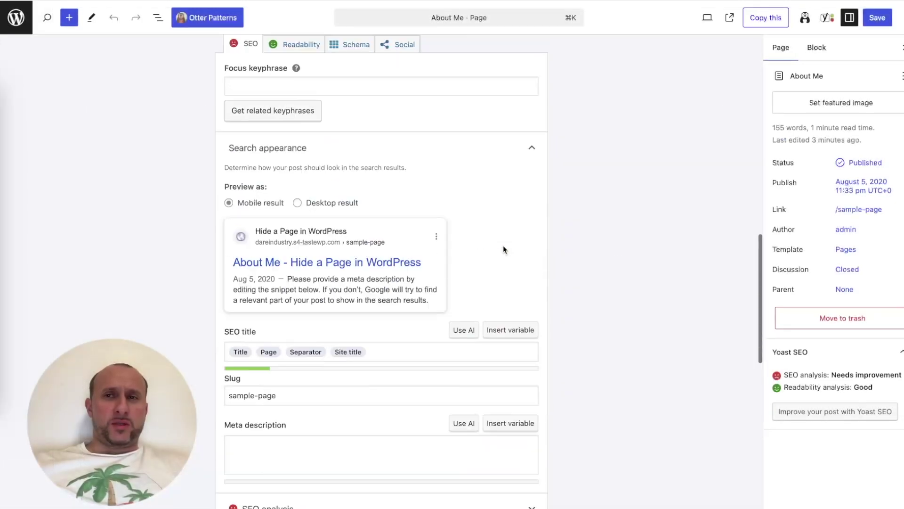
scroll(504, 249, up, 15)
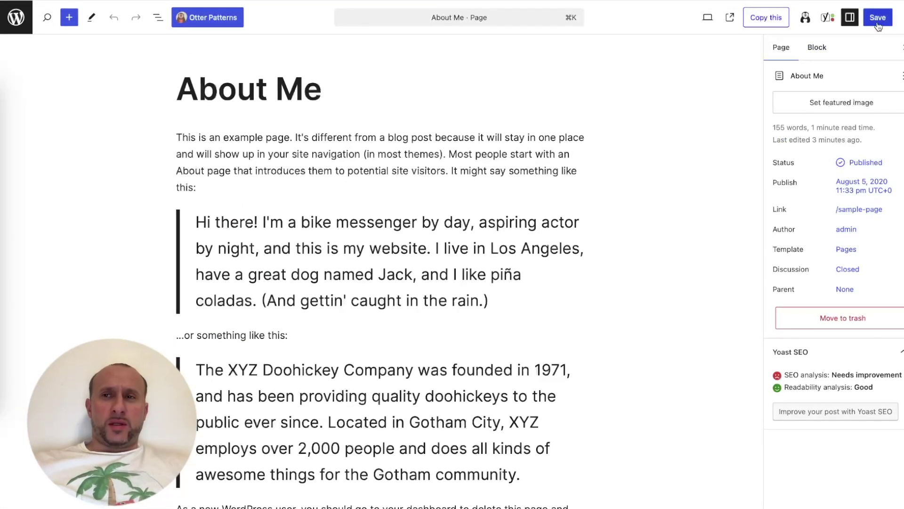
click(878, 22)
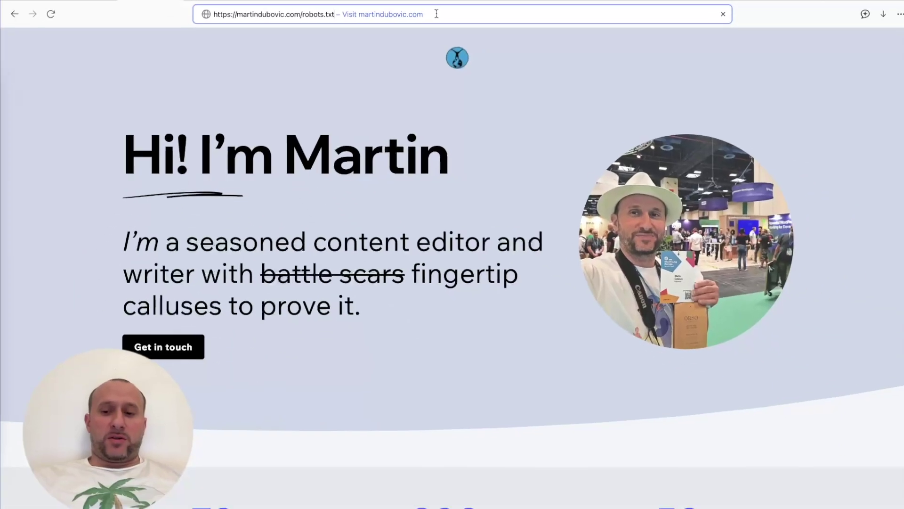
Step: Load and inspect the example site's robots.txt text, then go back to the previous page
key(Return)
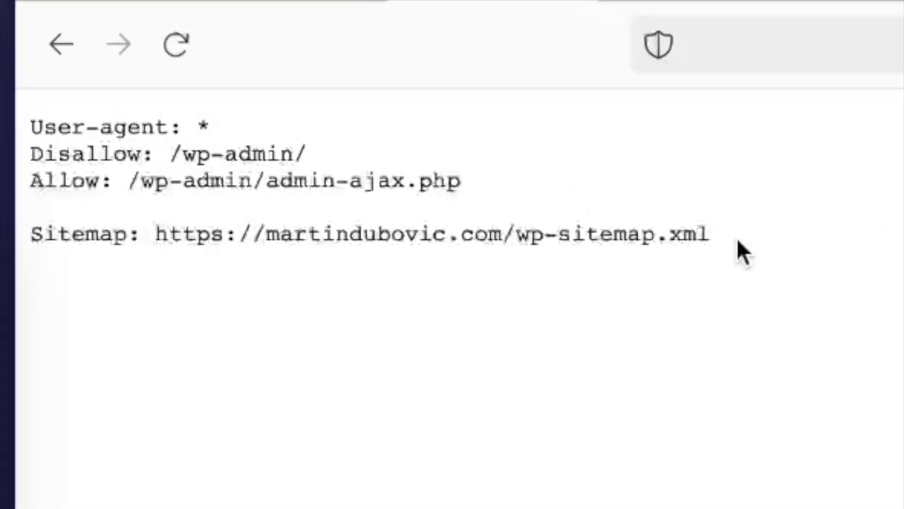
drag(736, 240, 26, 124)
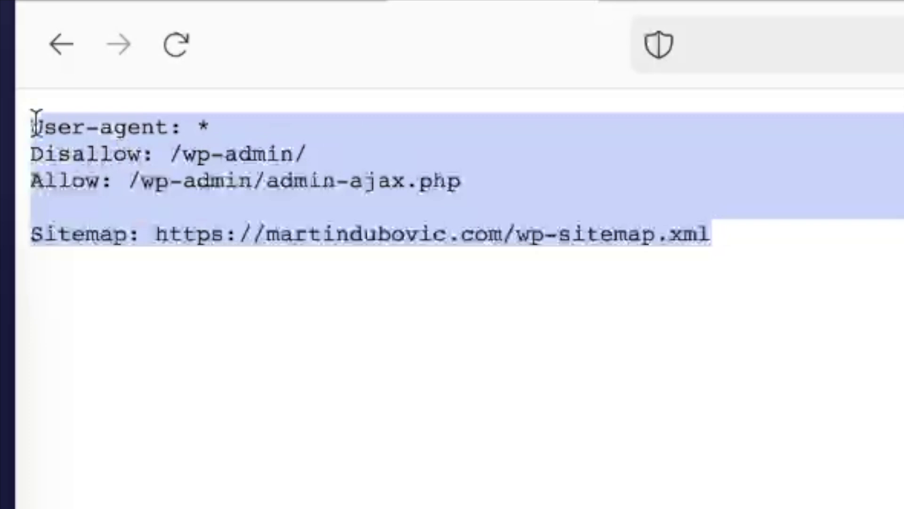
click(776, 240)
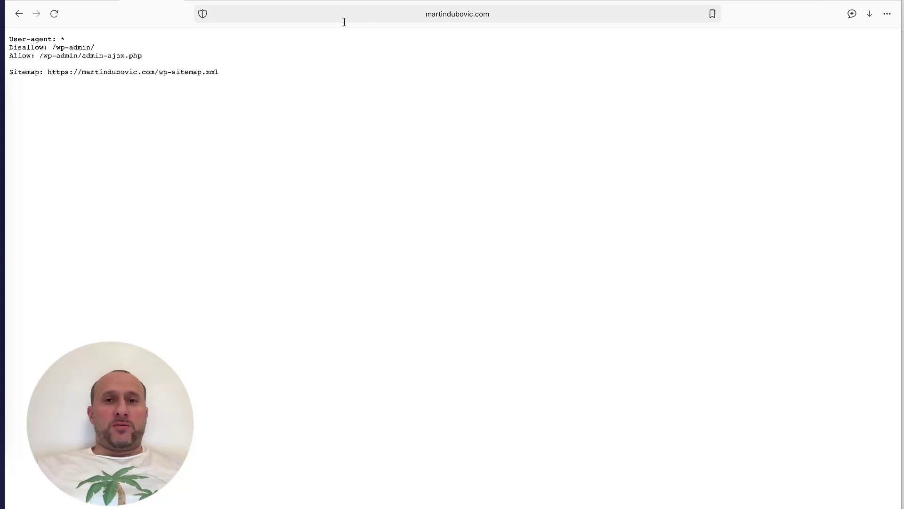
click(503, 12)
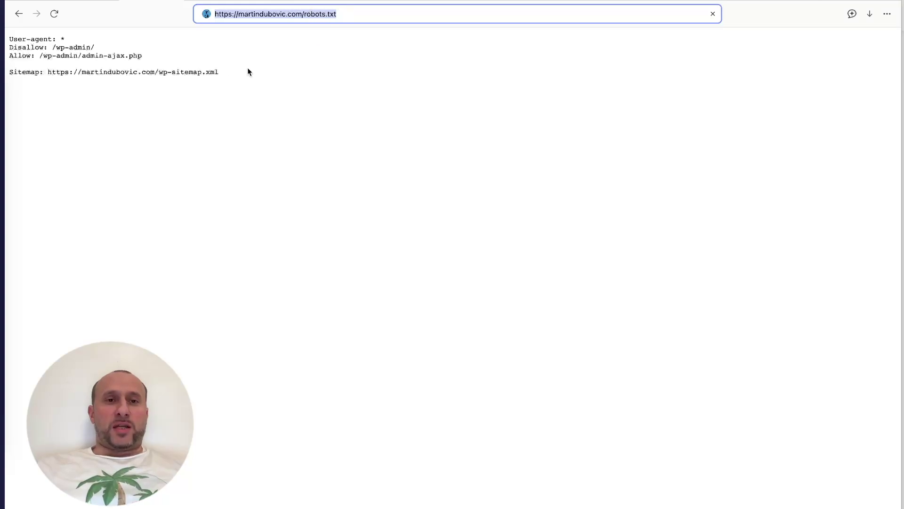
click(227, 77)
drag(223, 73, 10, 38)
click(236, 68)
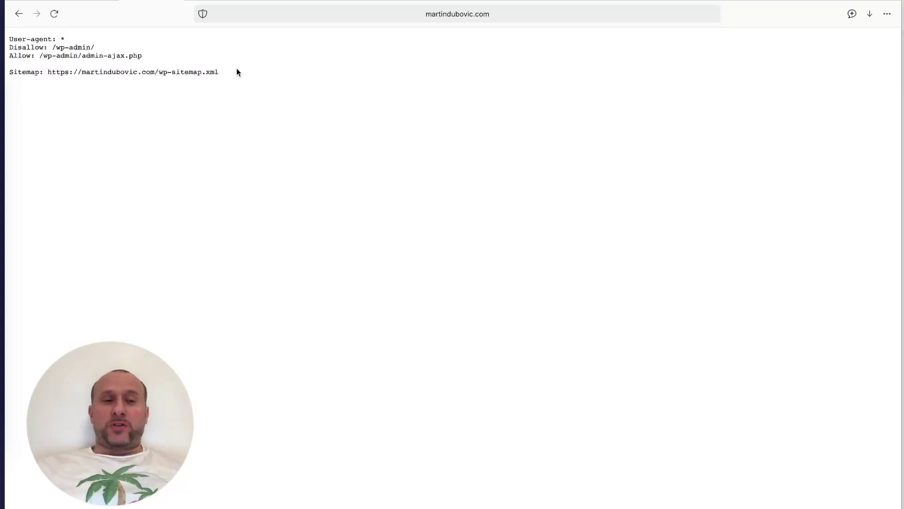
click(18, 13)
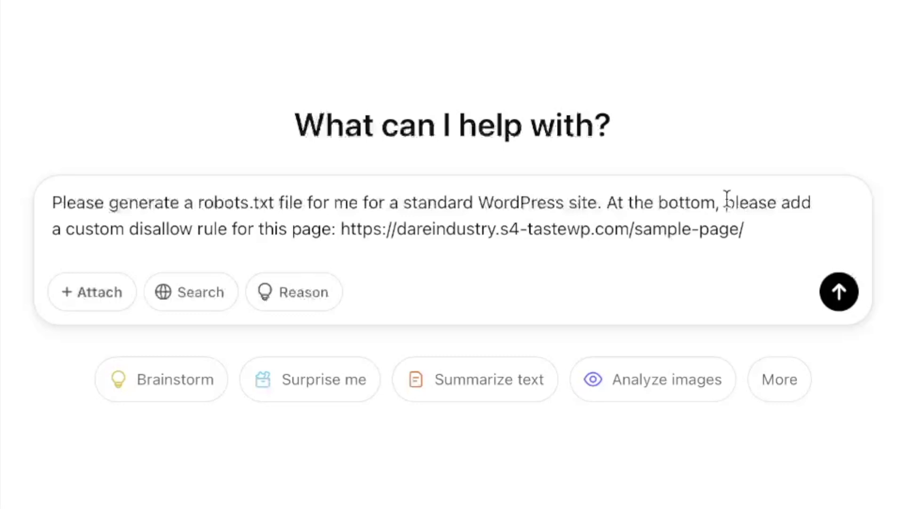
Step: Check ChatGPT's robots.txt for the Disallow: /sample-page/ rule and copy the code block
drag(727, 200, 787, 222)
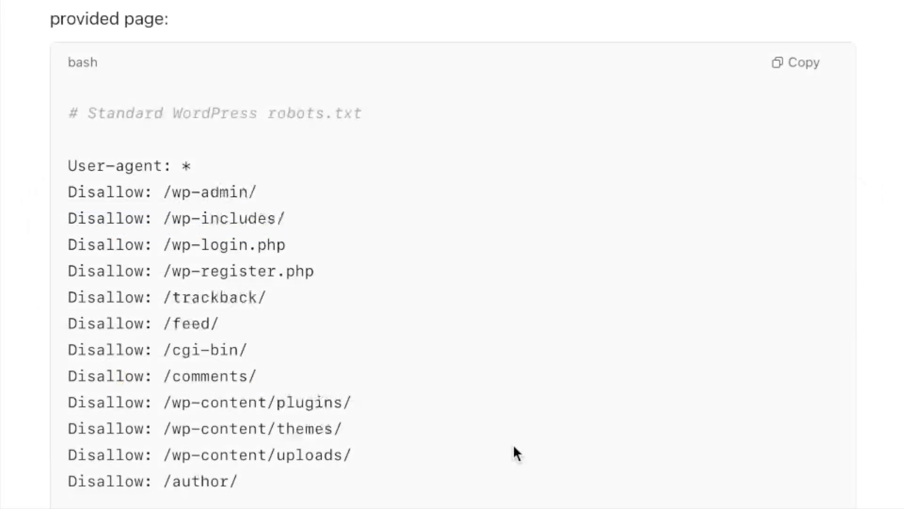
scroll(513, 444, down, 9)
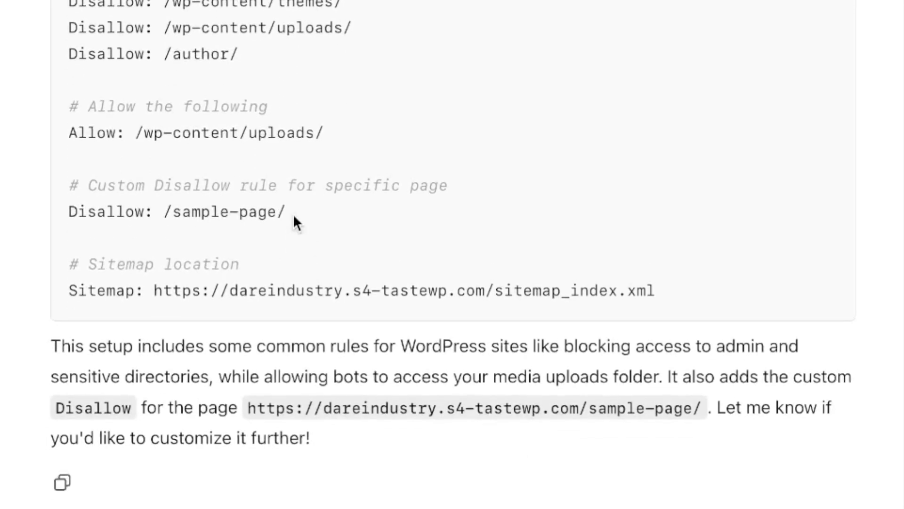
drag(300, 211, 164, 212)
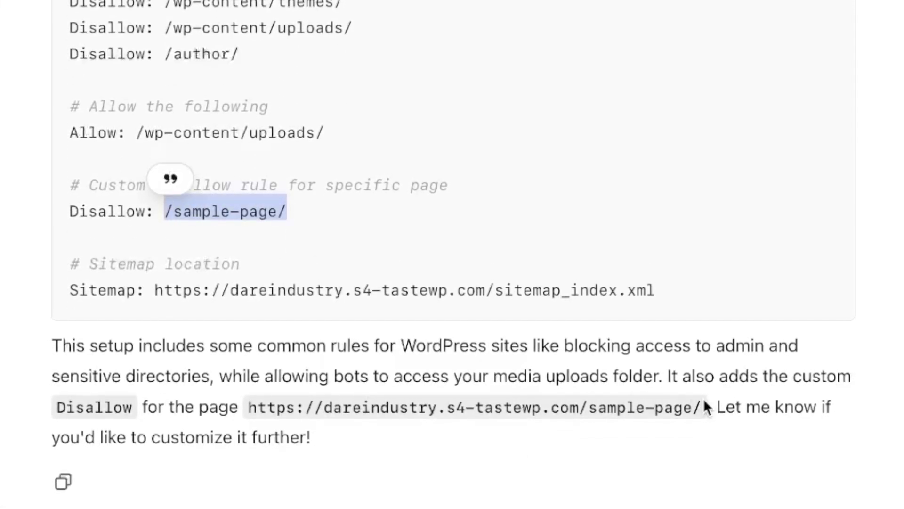
drag(705, 406, 580, 415)
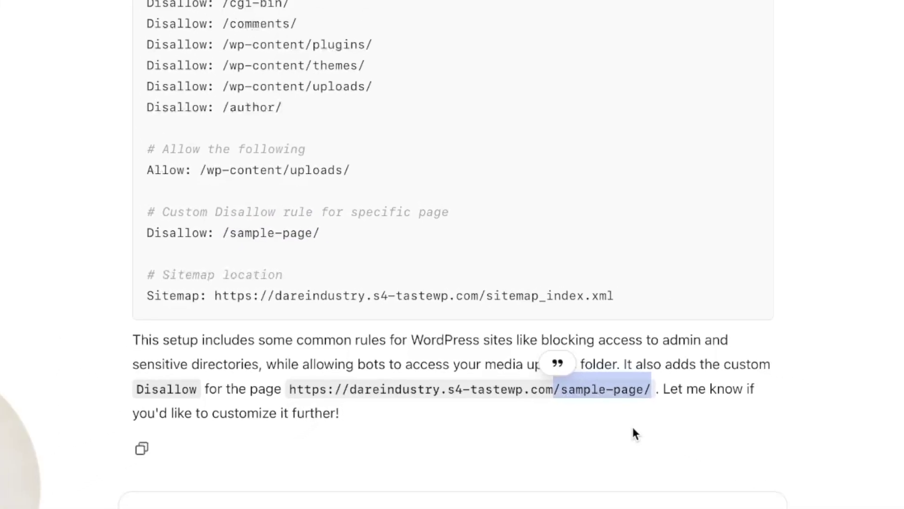
scroll(587, 272, up, 3)
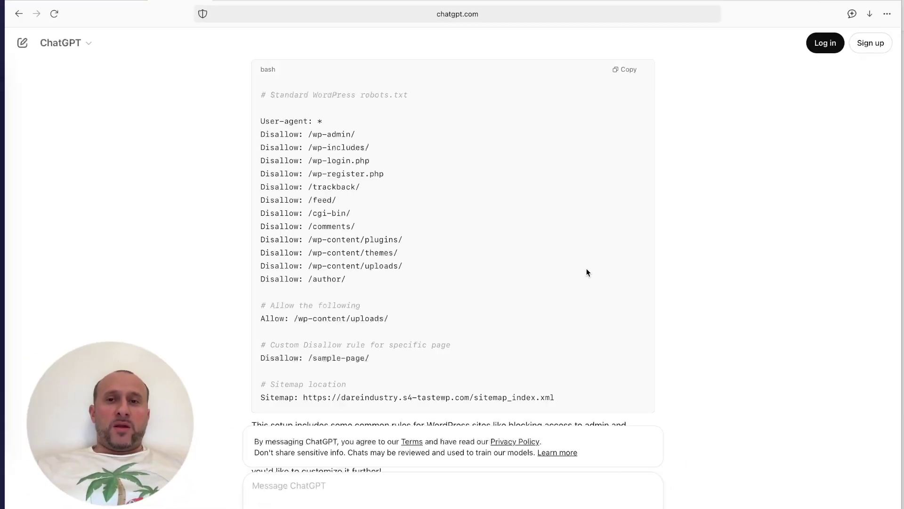
click(629, 71)
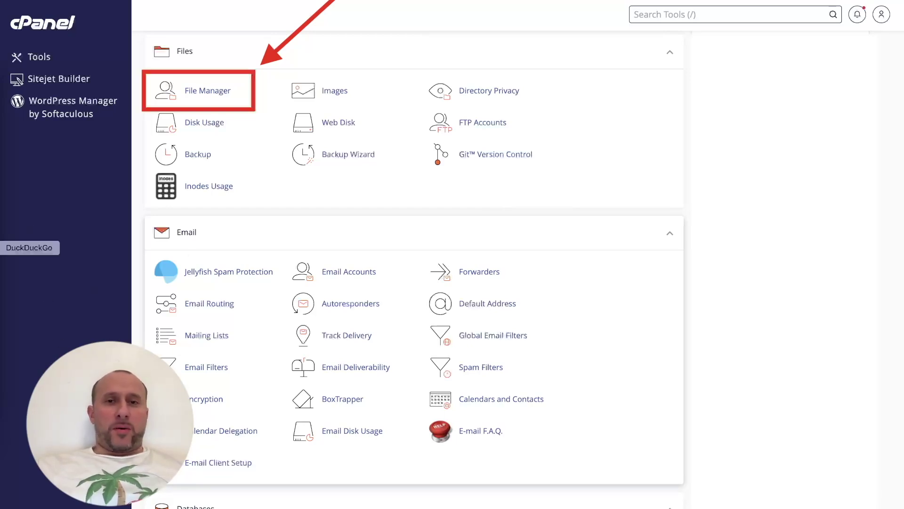
Step: Switch to Monsta FTP's htdocs folder and scroll through its WordPress files and folders
click(3, 247)
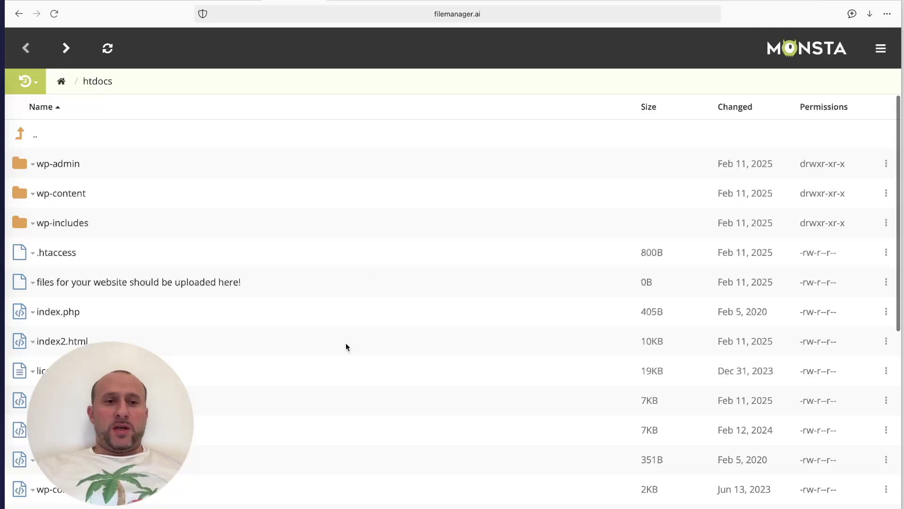
scroll(346, 344, down, 5)
scroll(346, 348, down, 3)
scroll(345, 347, up, 8)
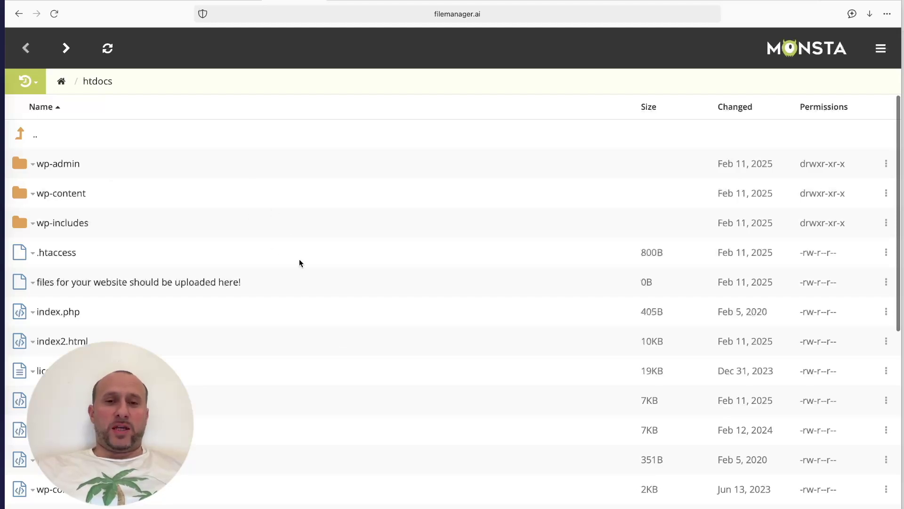
scroll(471, 381, down, 8)
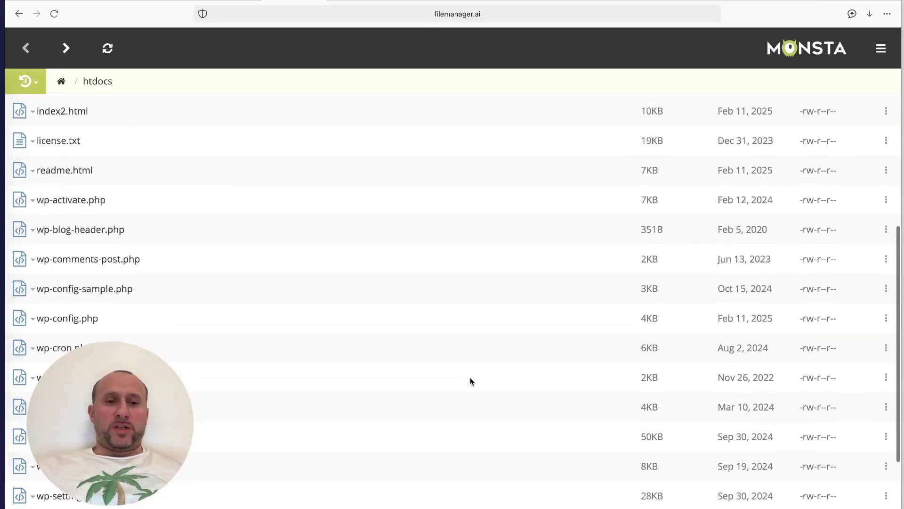
scroll(471, 381, up, 8)
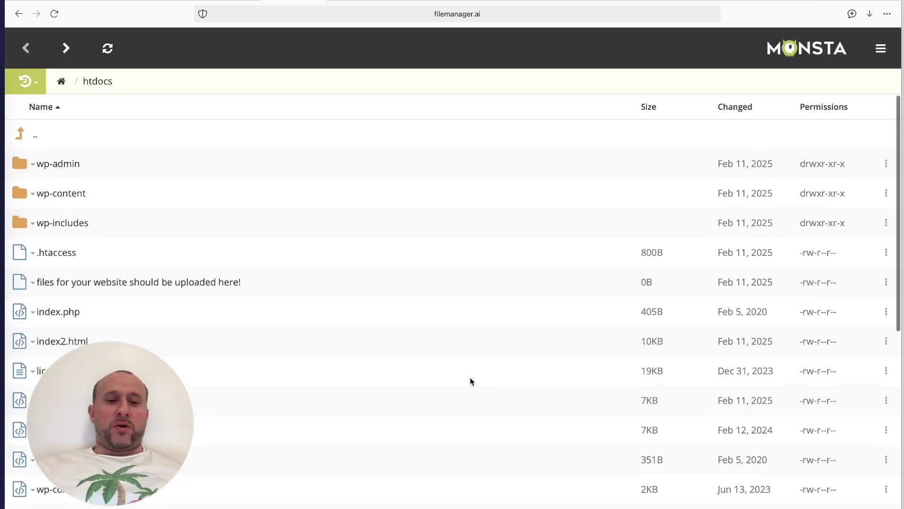
scroll(246, 292, down, 1)
scroll(247, 292, up, 1)
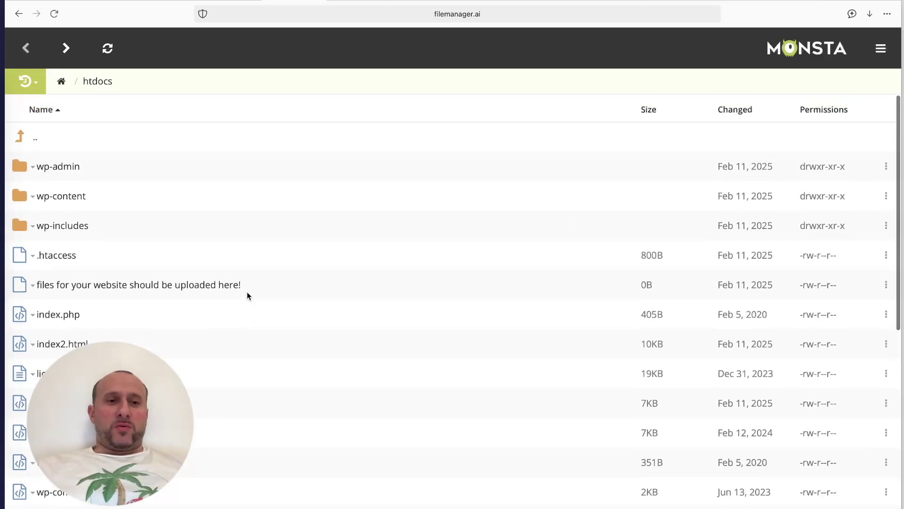
scroll(283, 391, down, 5)
scroll(101, 336, down, 1)
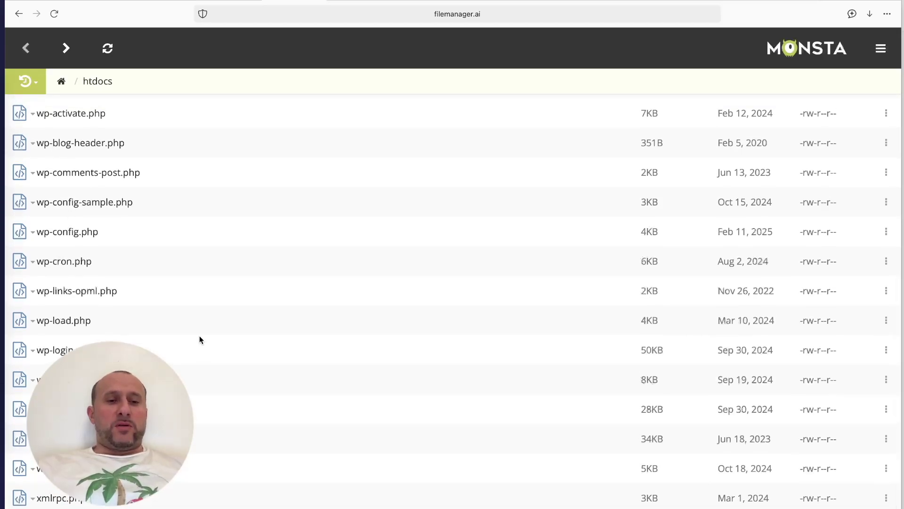
scroll(176, 353, down, 1)
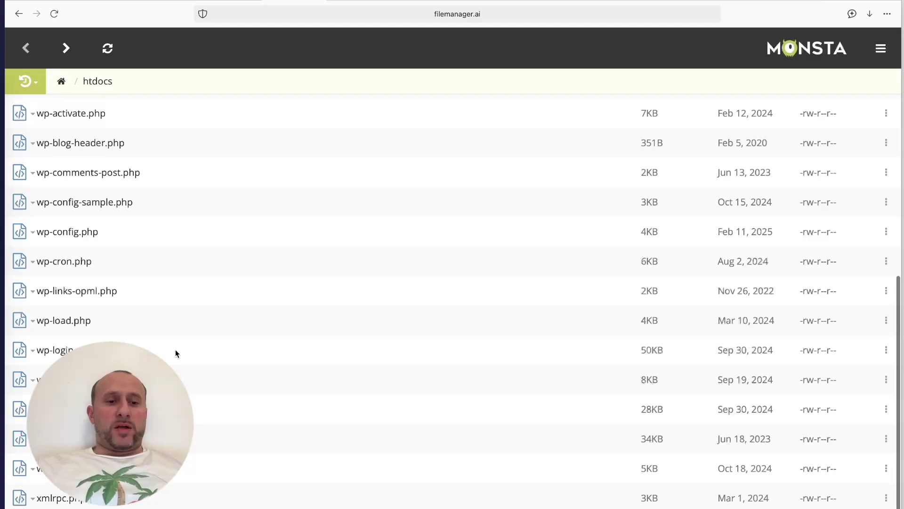
Step: Create robots.txt in htdocs, paste the copied rules into it, and save
right_click(130, 468)
click(186, 481)
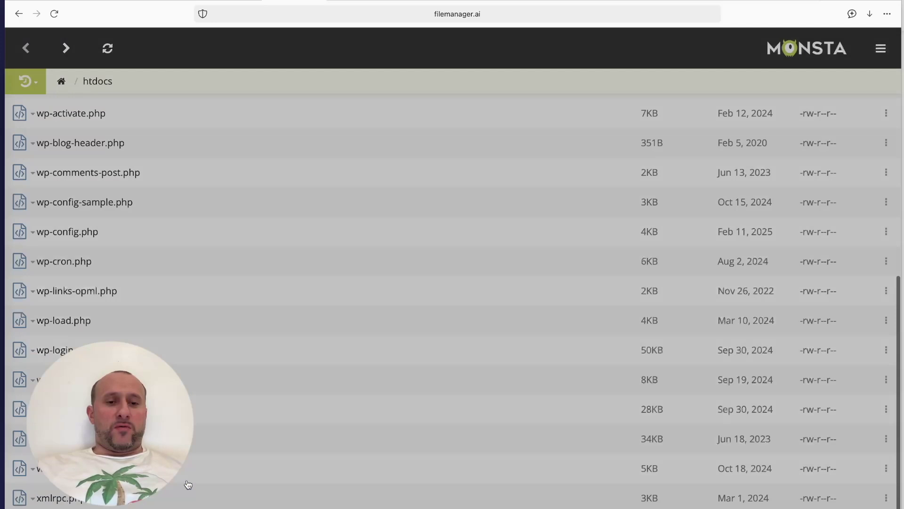
text(r)
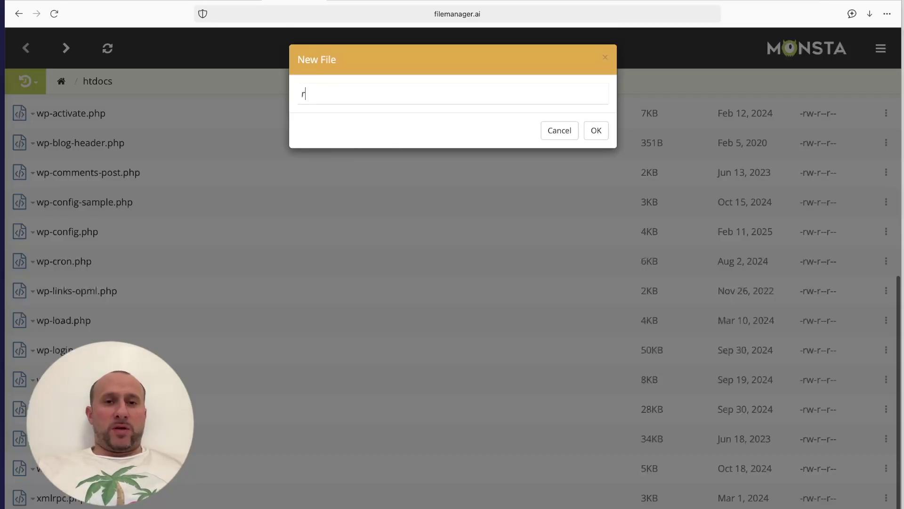
text(obots.txt)
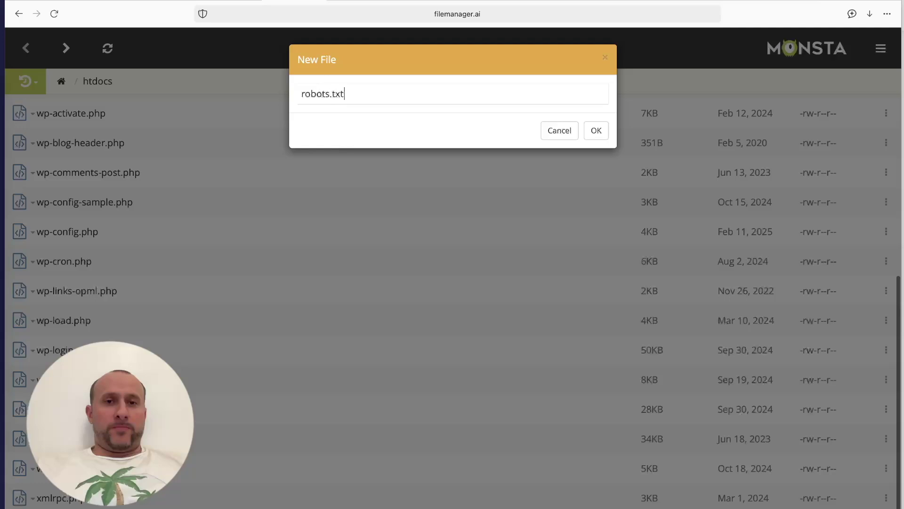
click(595, 133)
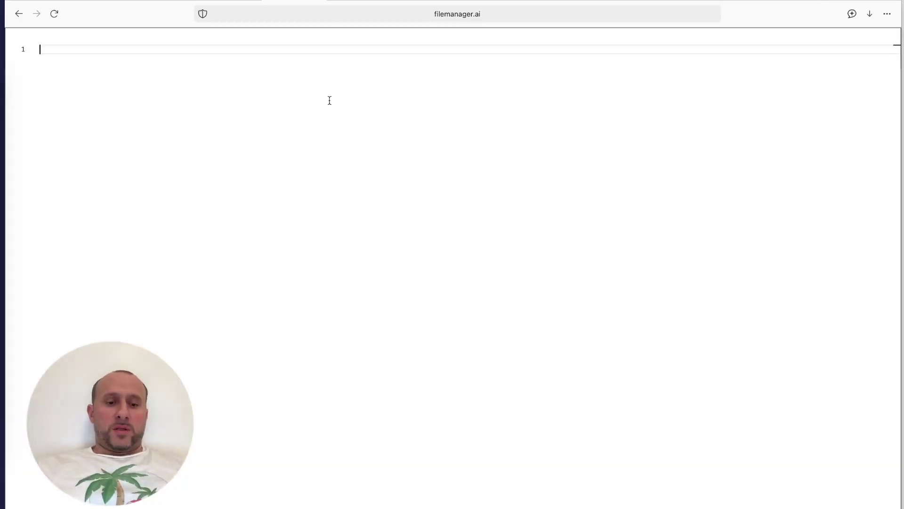
key(super+v)
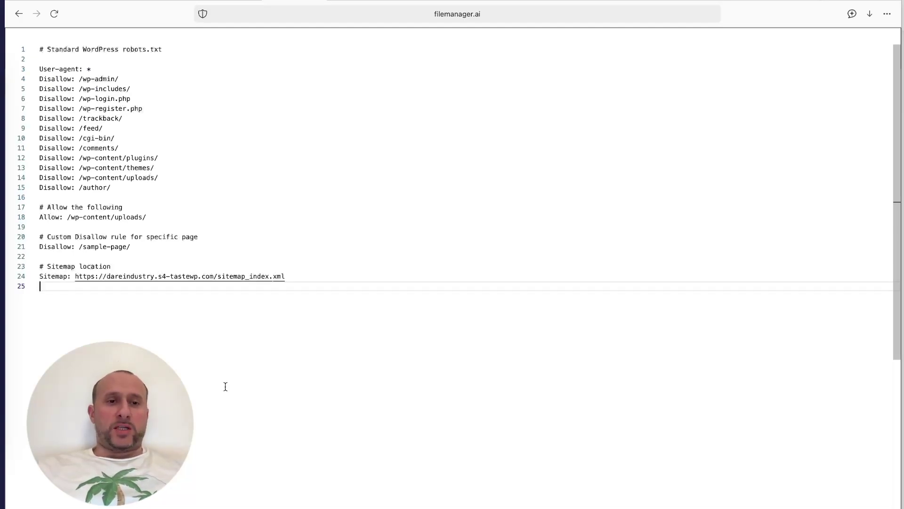
key(super+s)
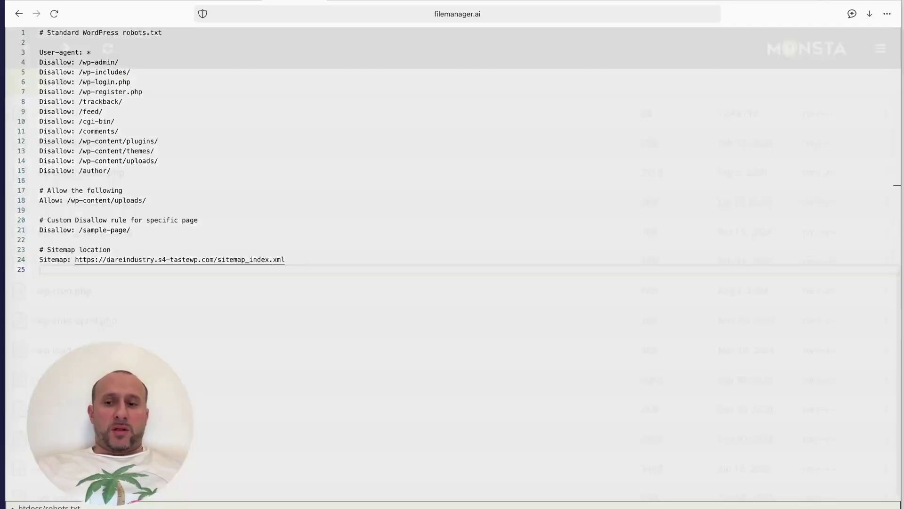
scroll(354, 434, down, 1)
scroll(234, 354, up, 5)
scroll(76, 247, up, 5)
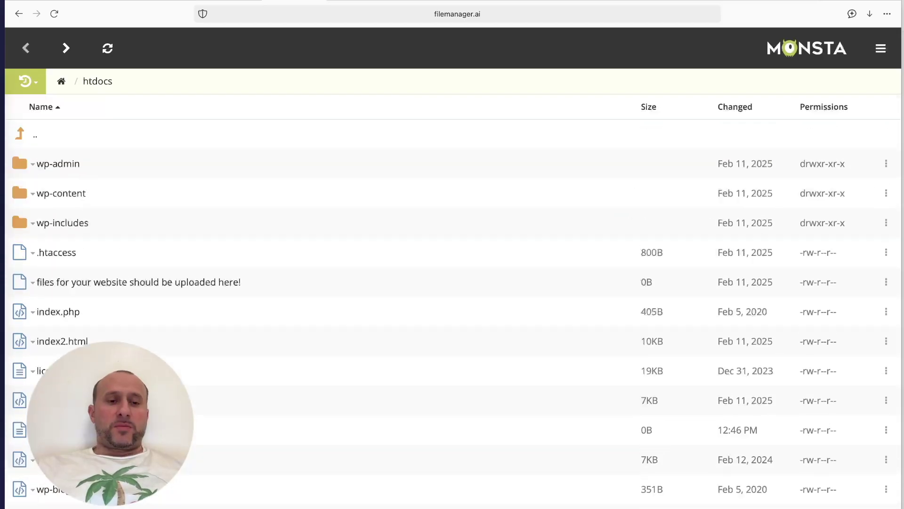